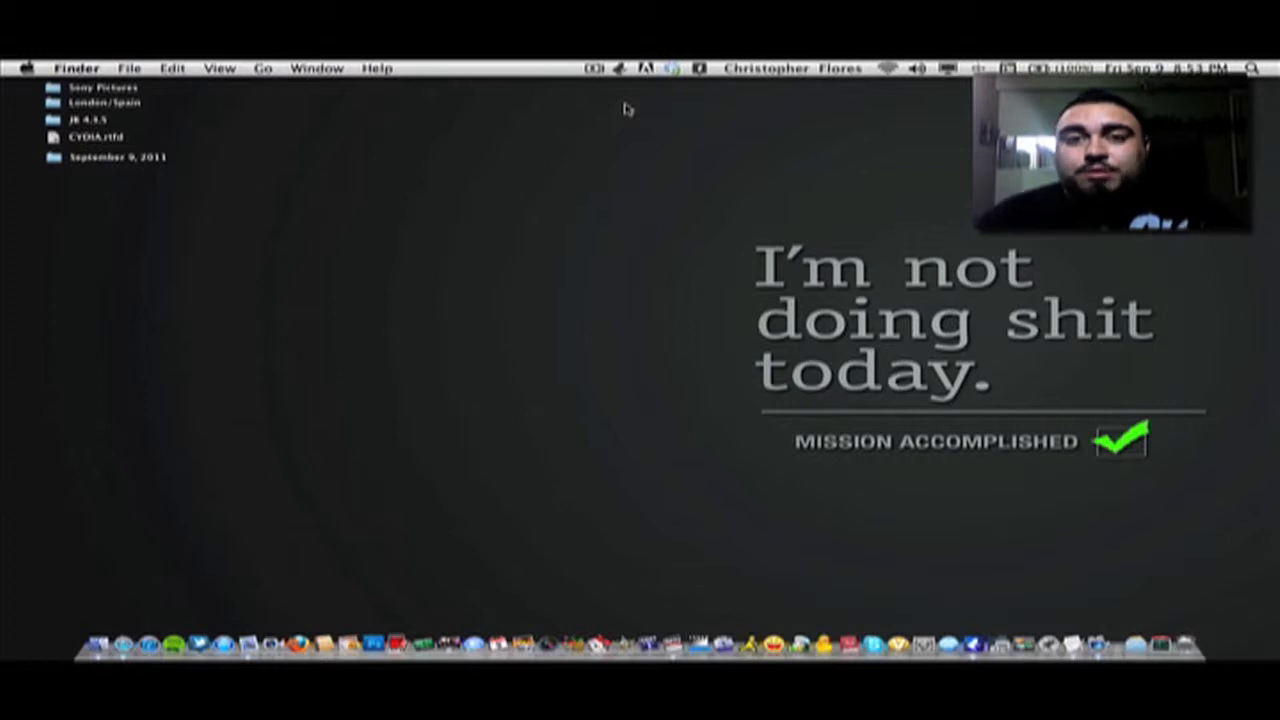
Switch to Final Cut Pro and import the September 9, 2011 folder from the Desktop
key(ctrl+Right)
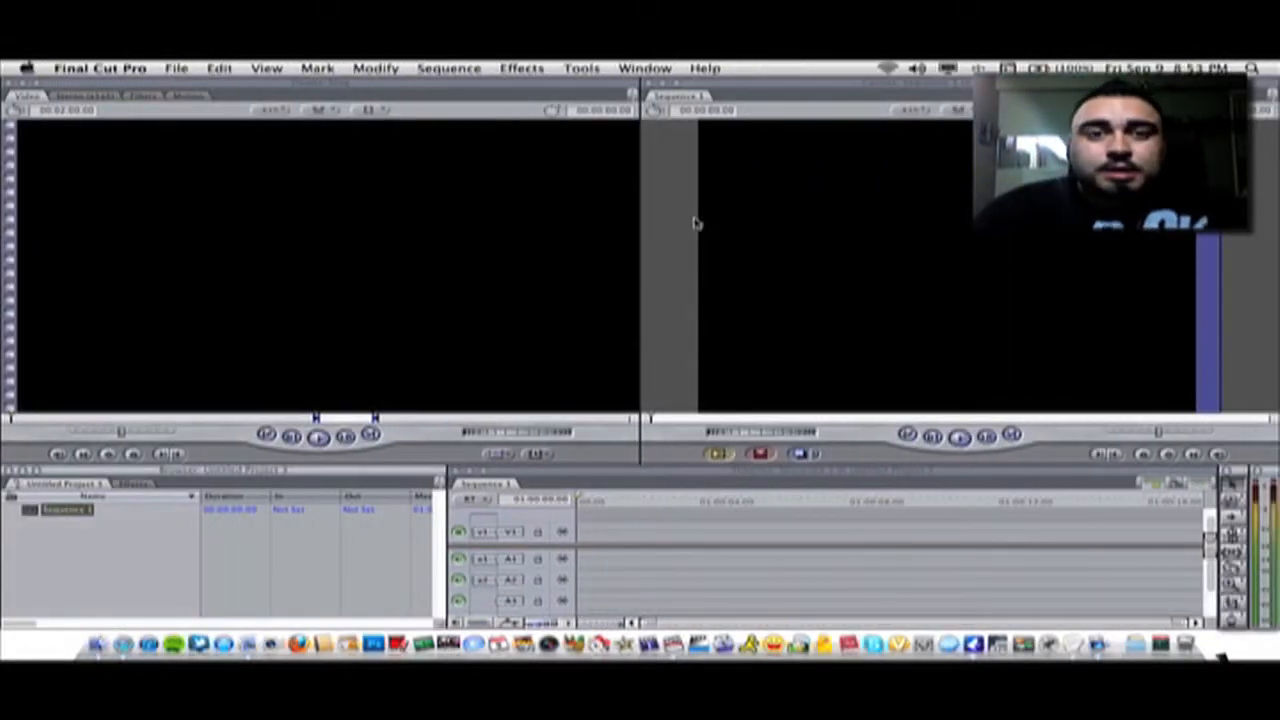
click(188, 70)
mouse_move(340, 290)
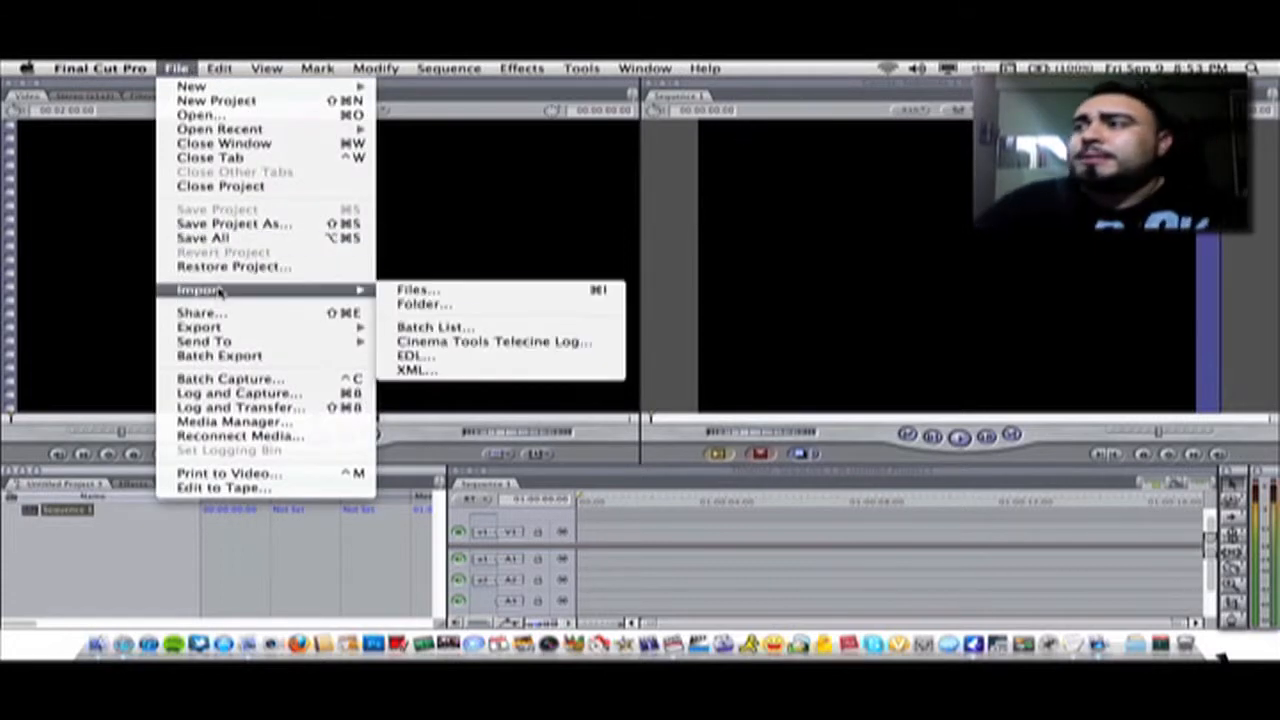
click(465, 304)
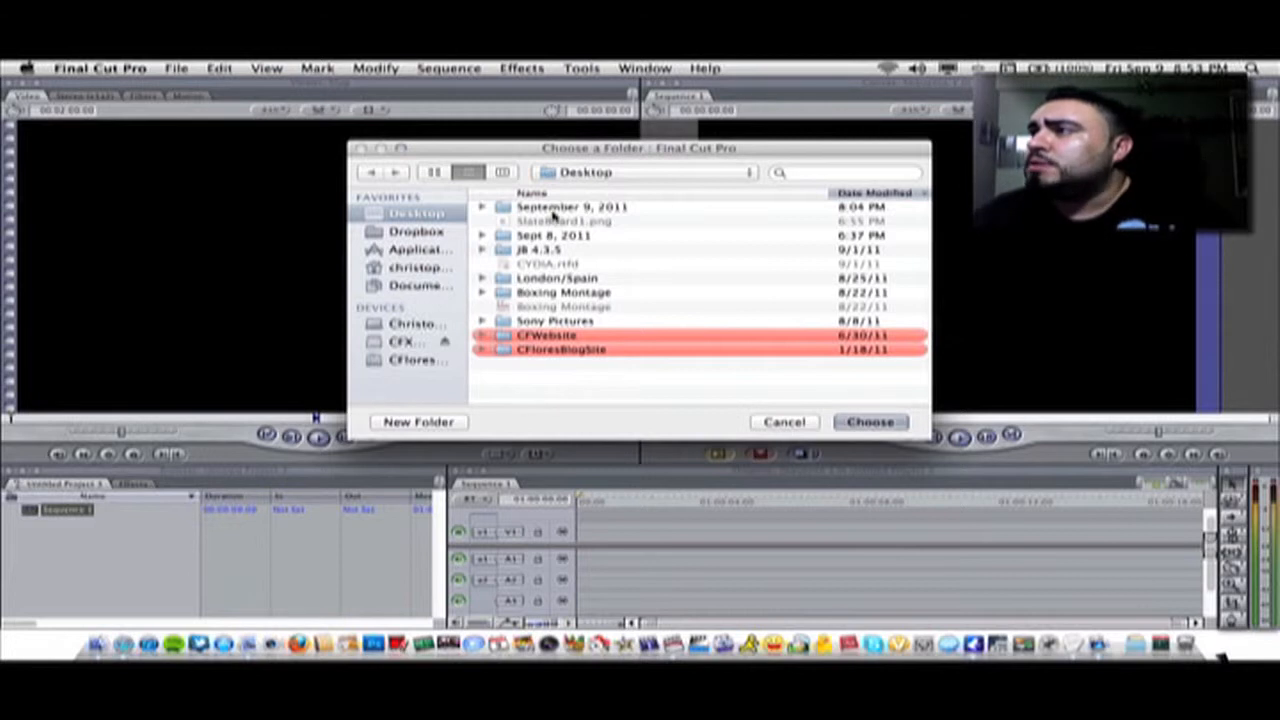
click(553, 207)
click(857, 421)
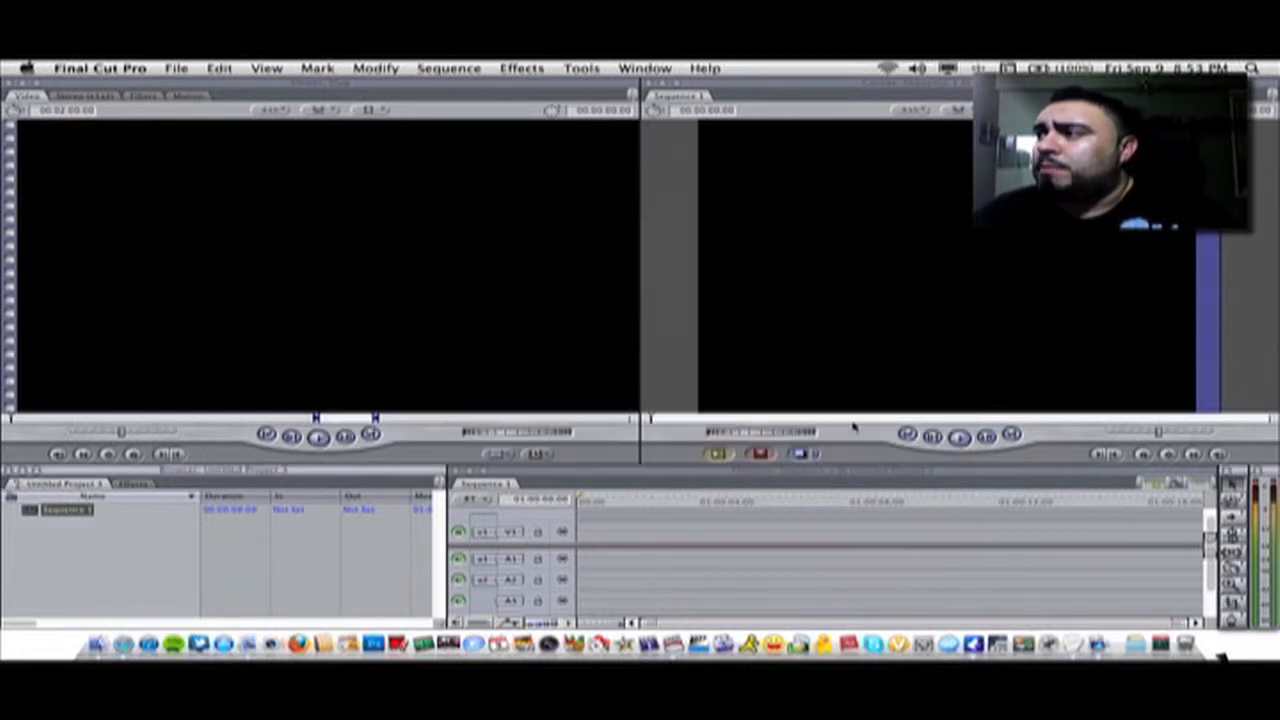
Expand the imported September 9, 2011 folder with its Audio and Video bins and select clip MVI_4846.MOV
click(805, 228)
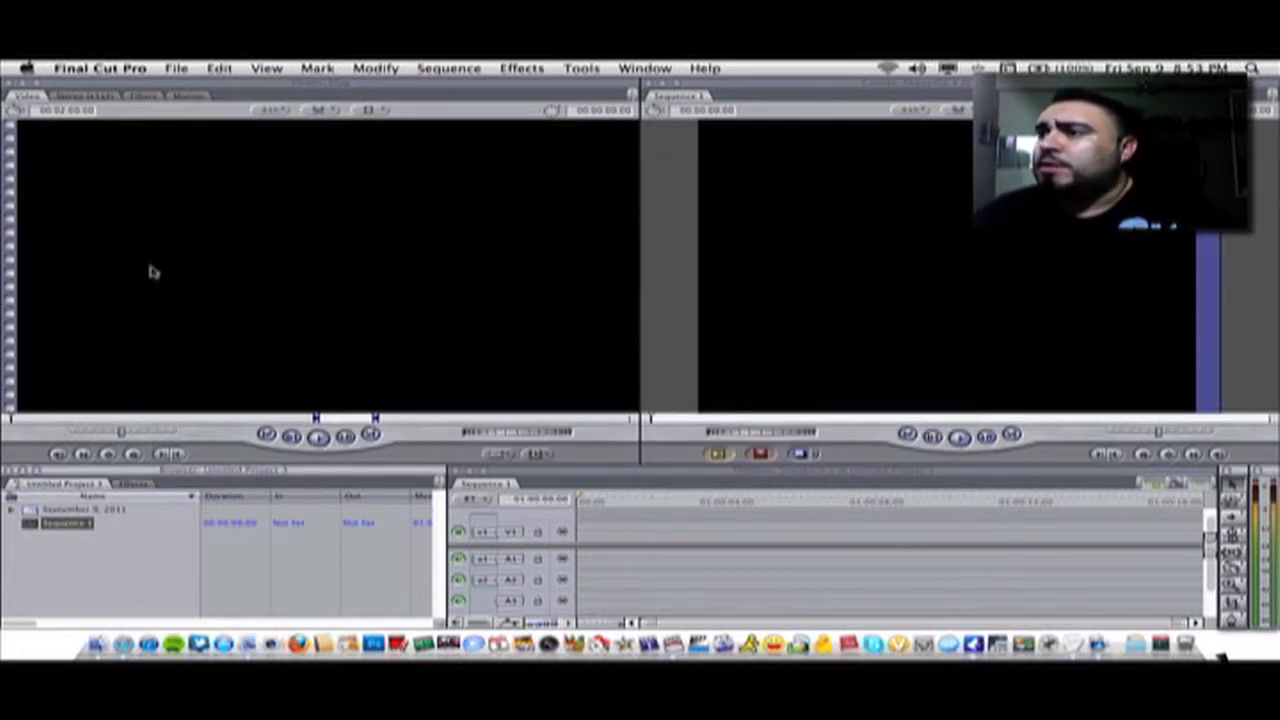
click(12, 512)
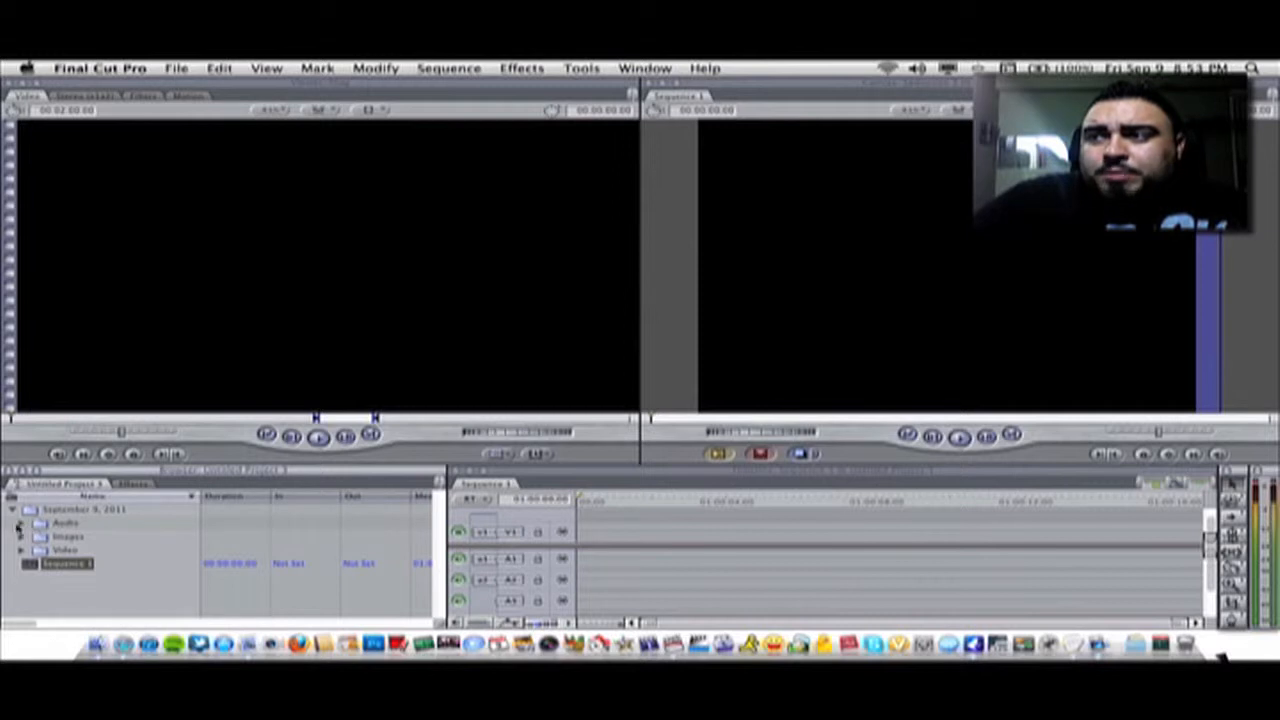
click(20, 524)
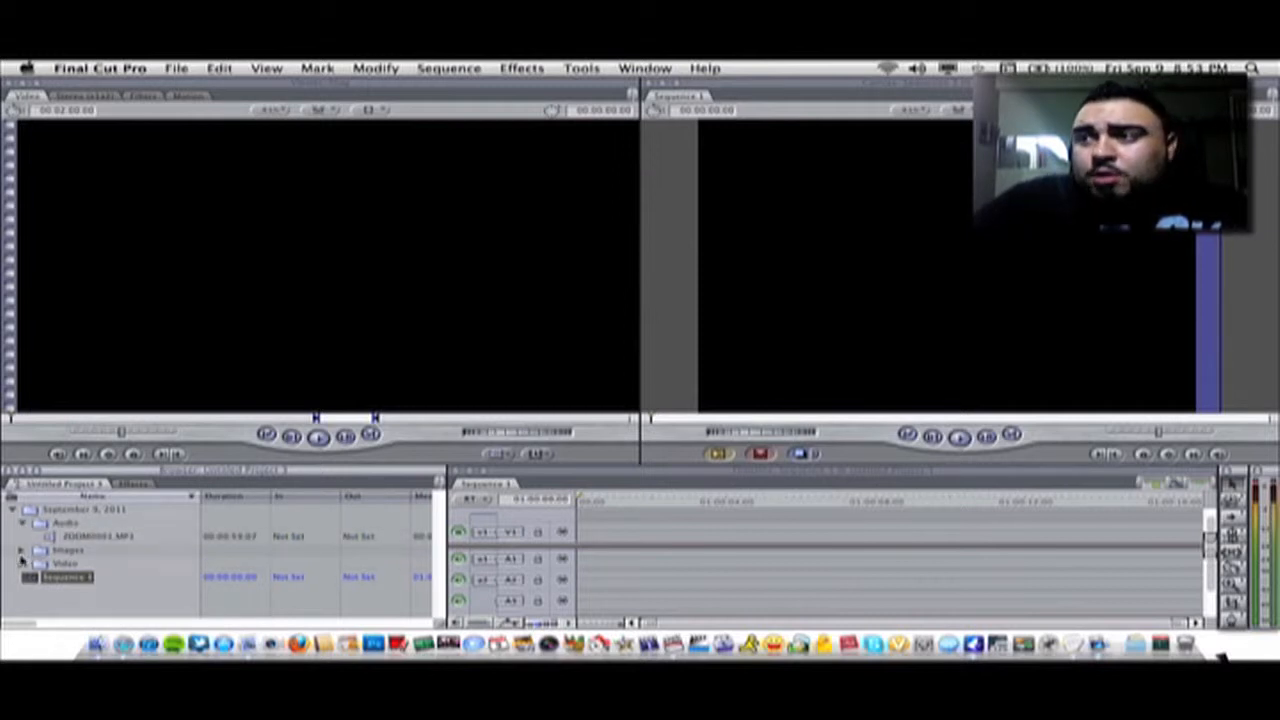
click(22, 564)
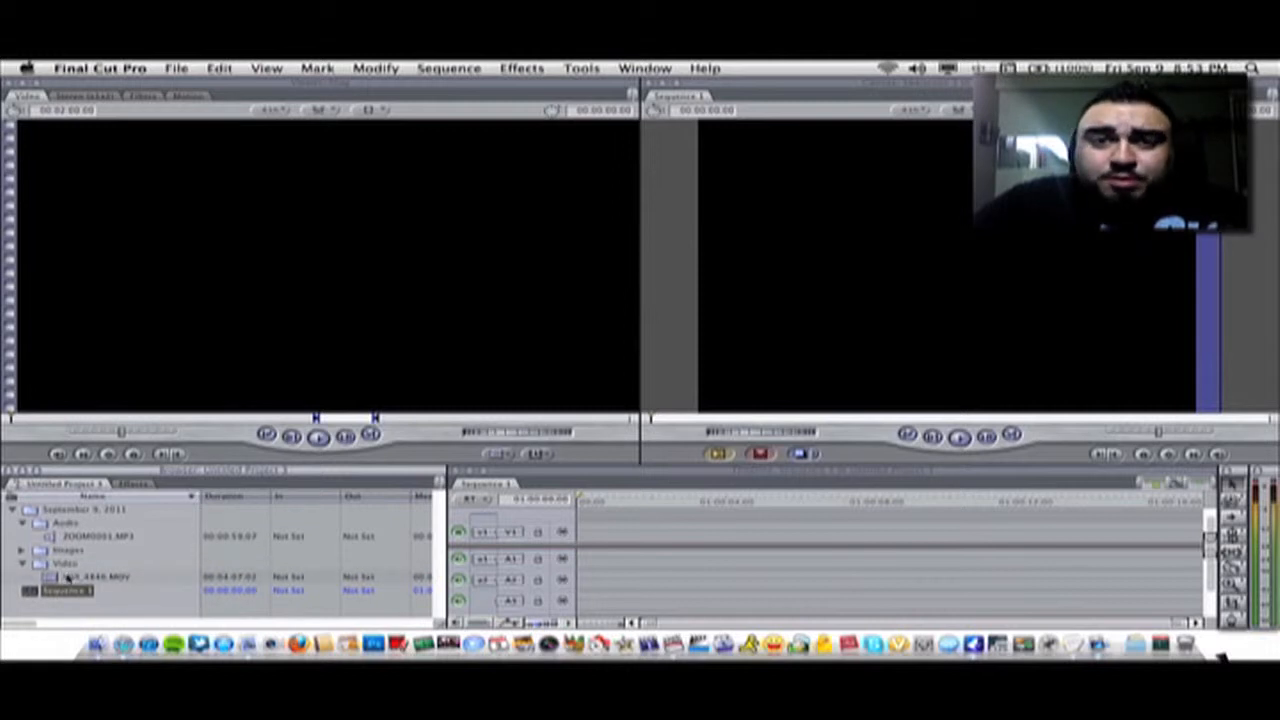
click(88, 578)
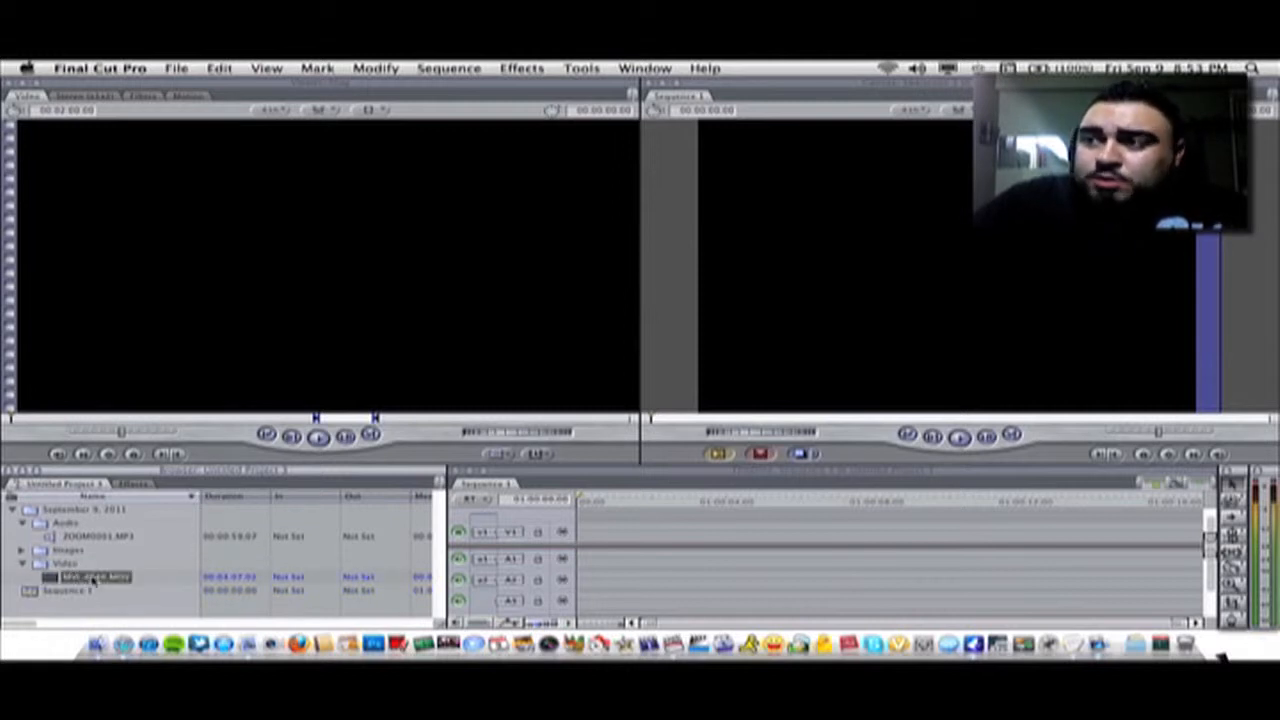
Open MVI_4846.MOV in the Viewer and show its mono audio waveform
drag(92, 578, 217, 331)
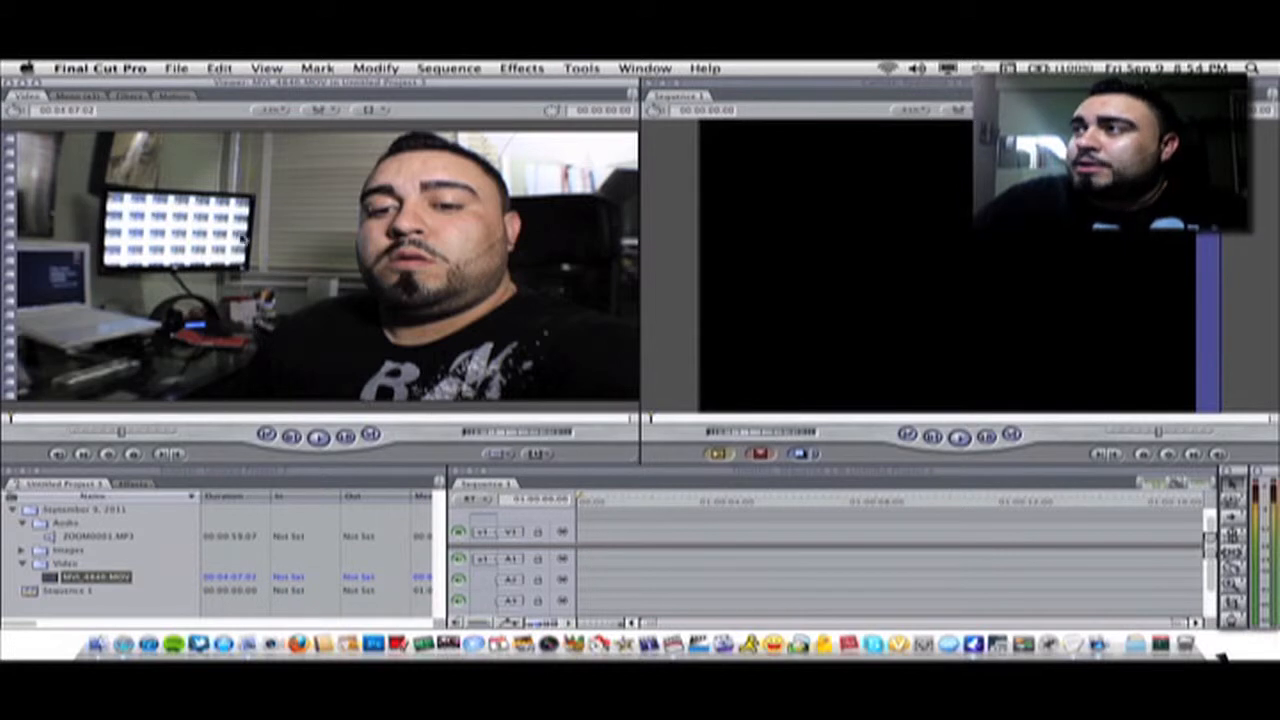
click(72, 99)
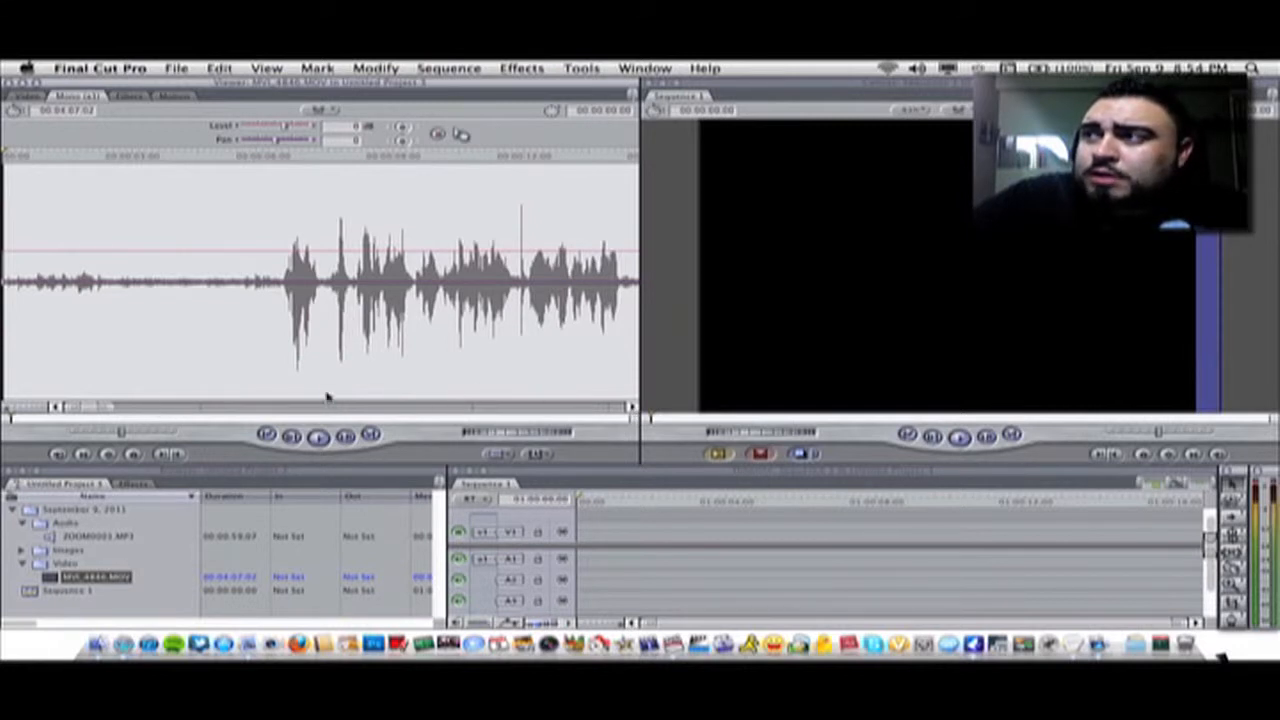
Play and scrub through the clip's audio waveform to locate the clap spike
drag(105, 414, 292, 413)
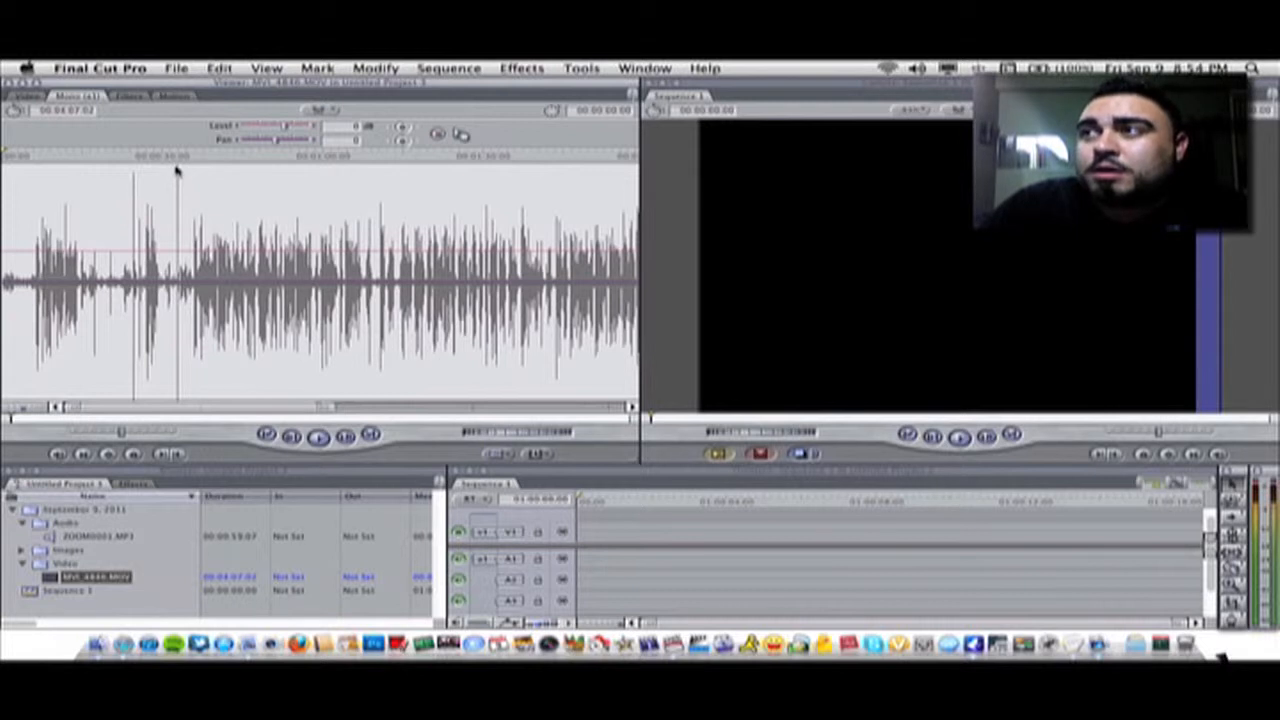
click(168, 162)
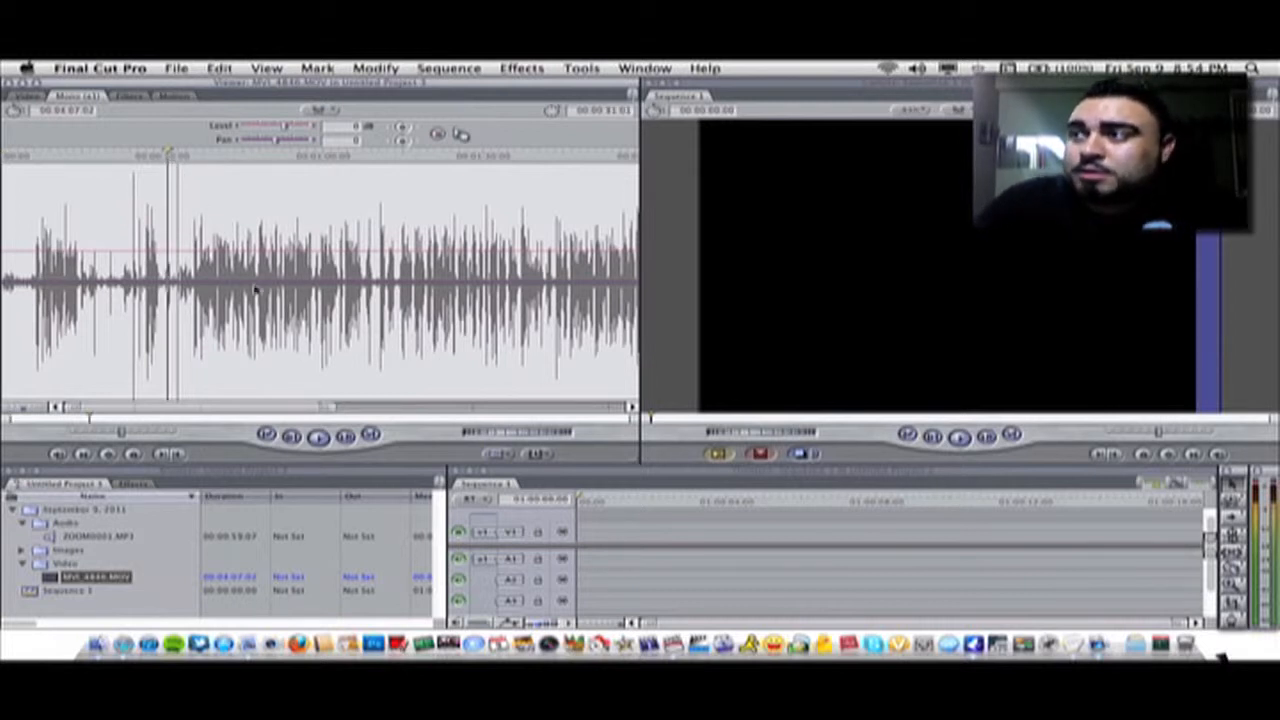
click(318, 437)
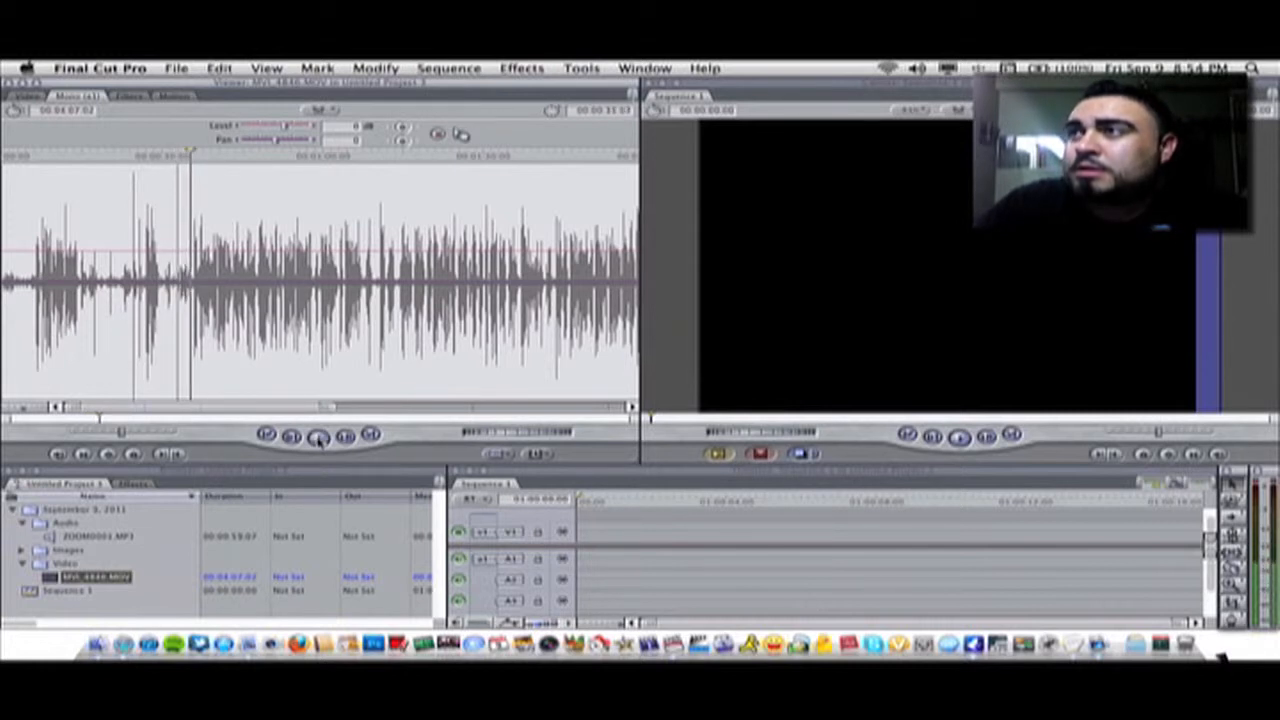
click(125, 156)
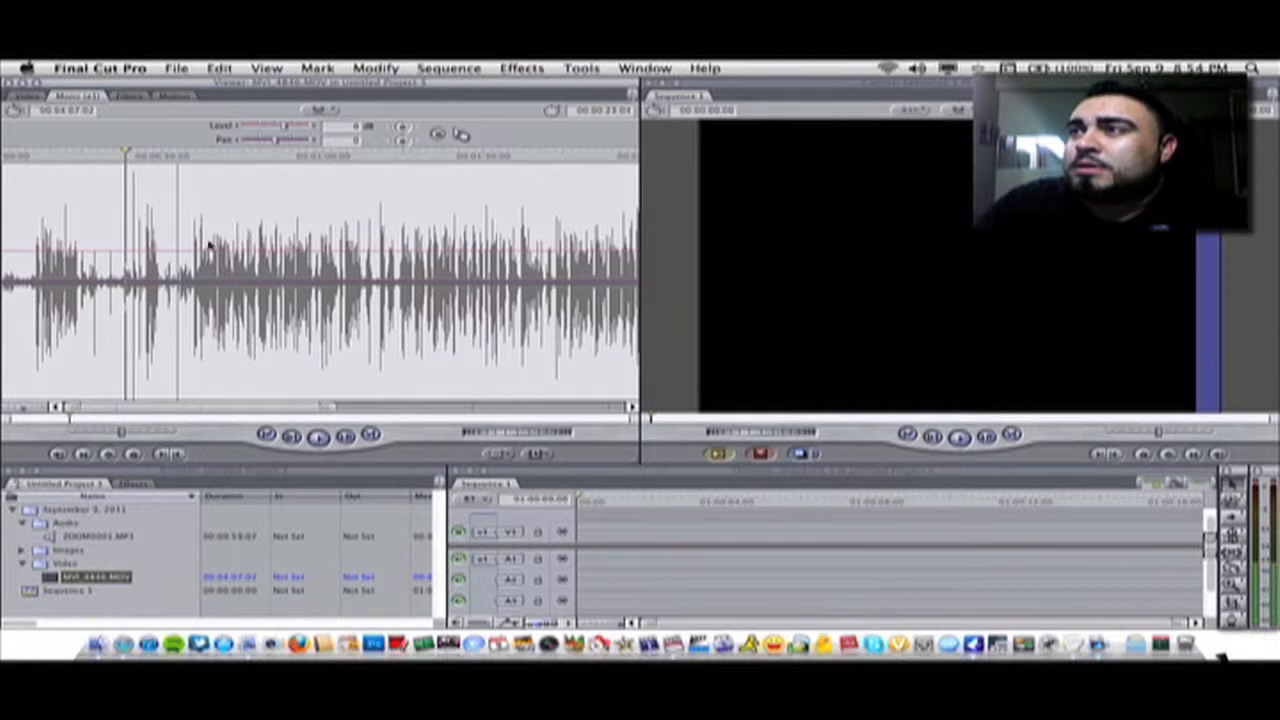
click(318, 437)
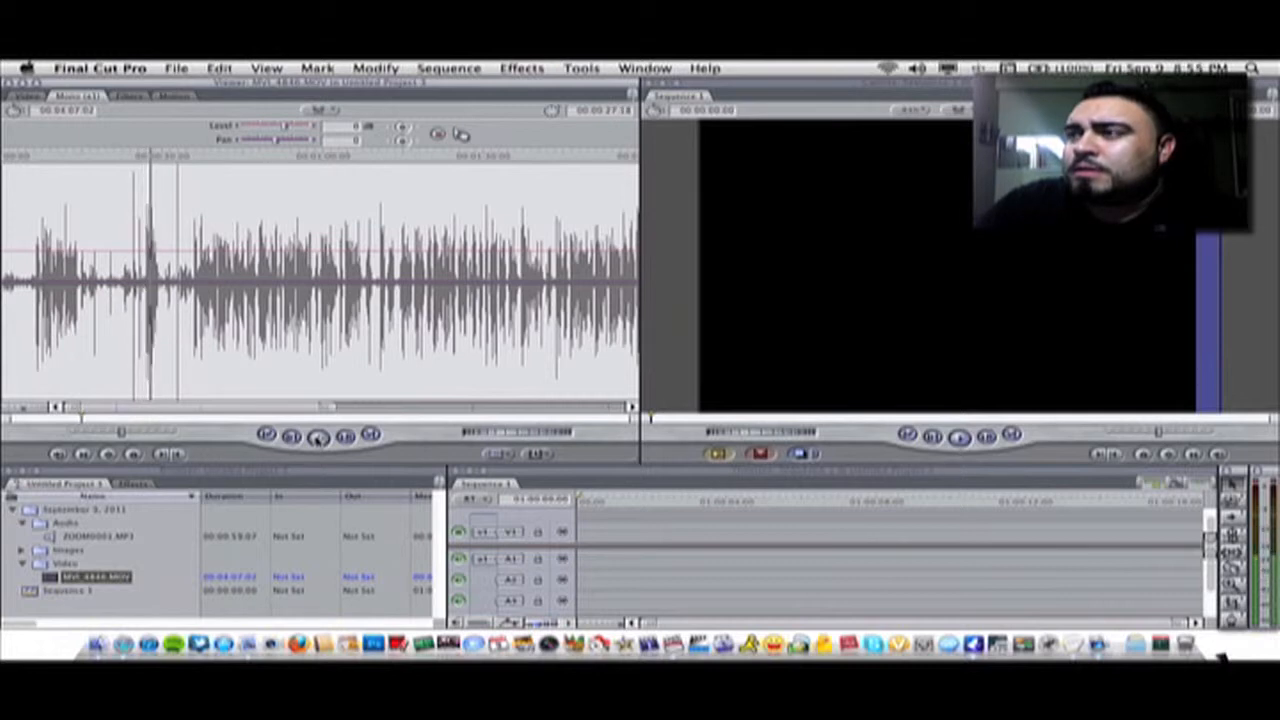
click(318, 439)
drag(328, 408, 464, 404)
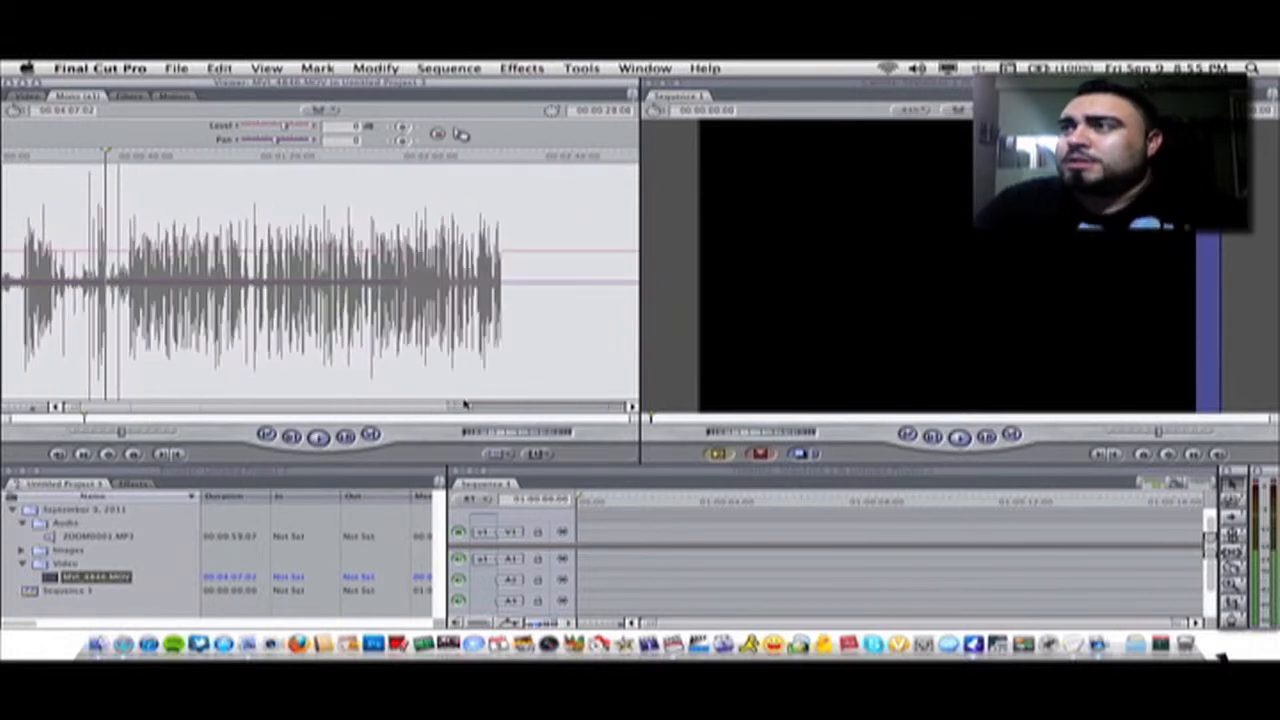
drag(438, 409, 558, 409)
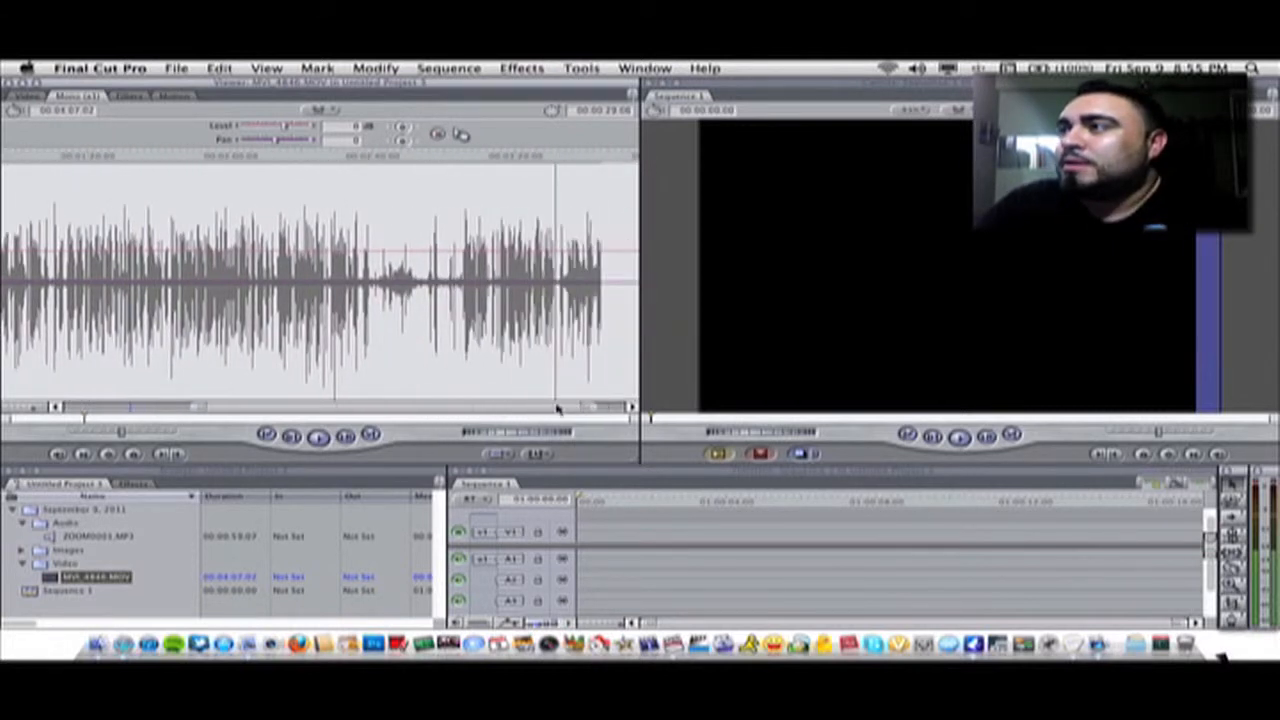
click(553, 160)
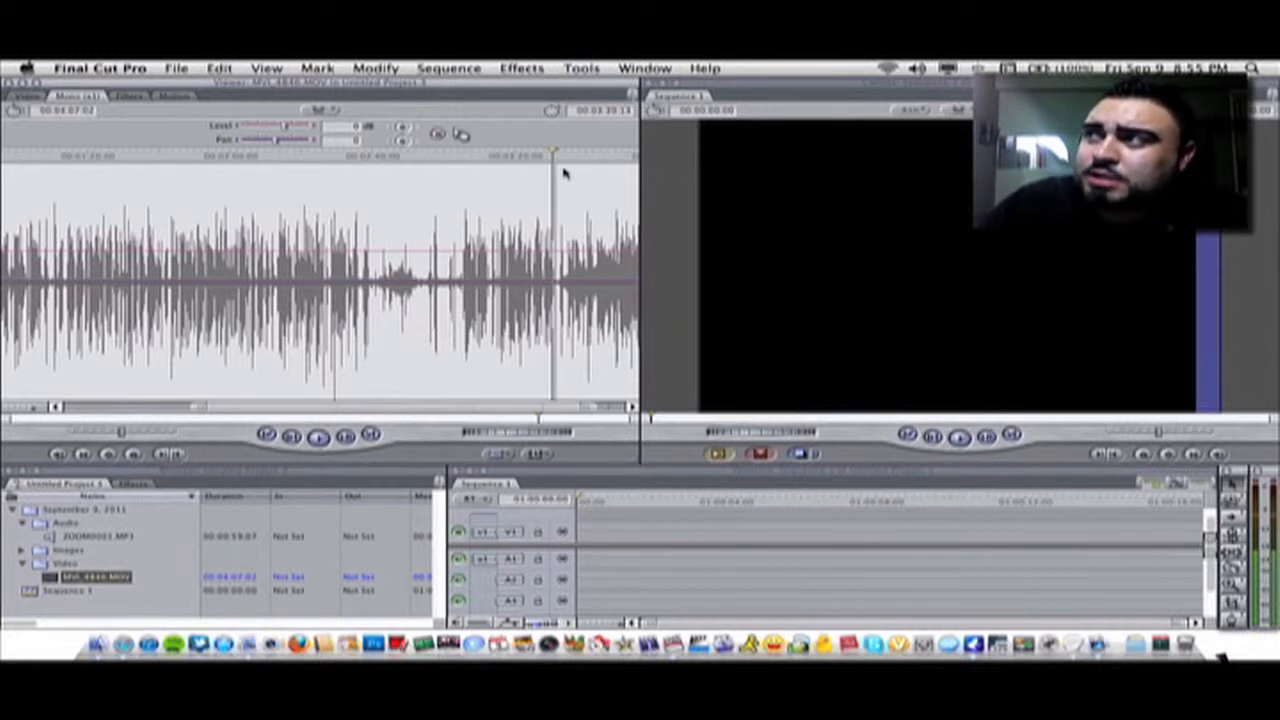
click(509, 156)
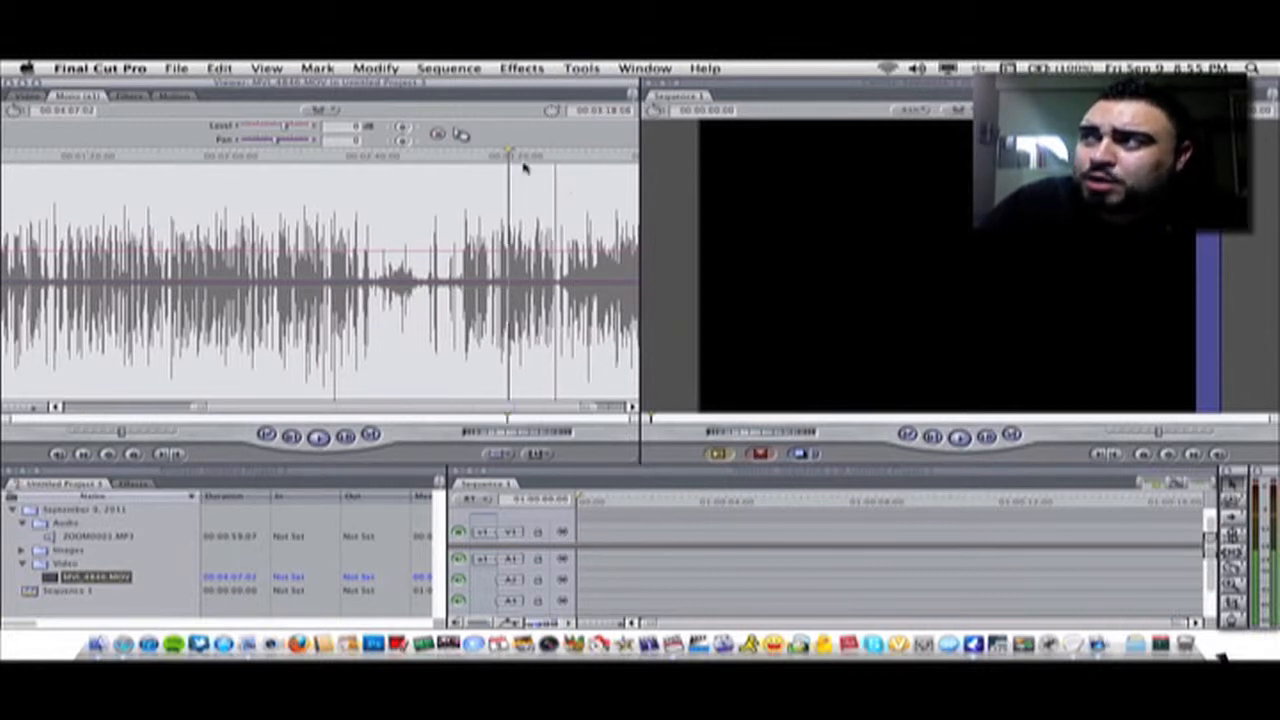
Zoom into the waveform around the clap spike and place the playhead just before it
key(z)
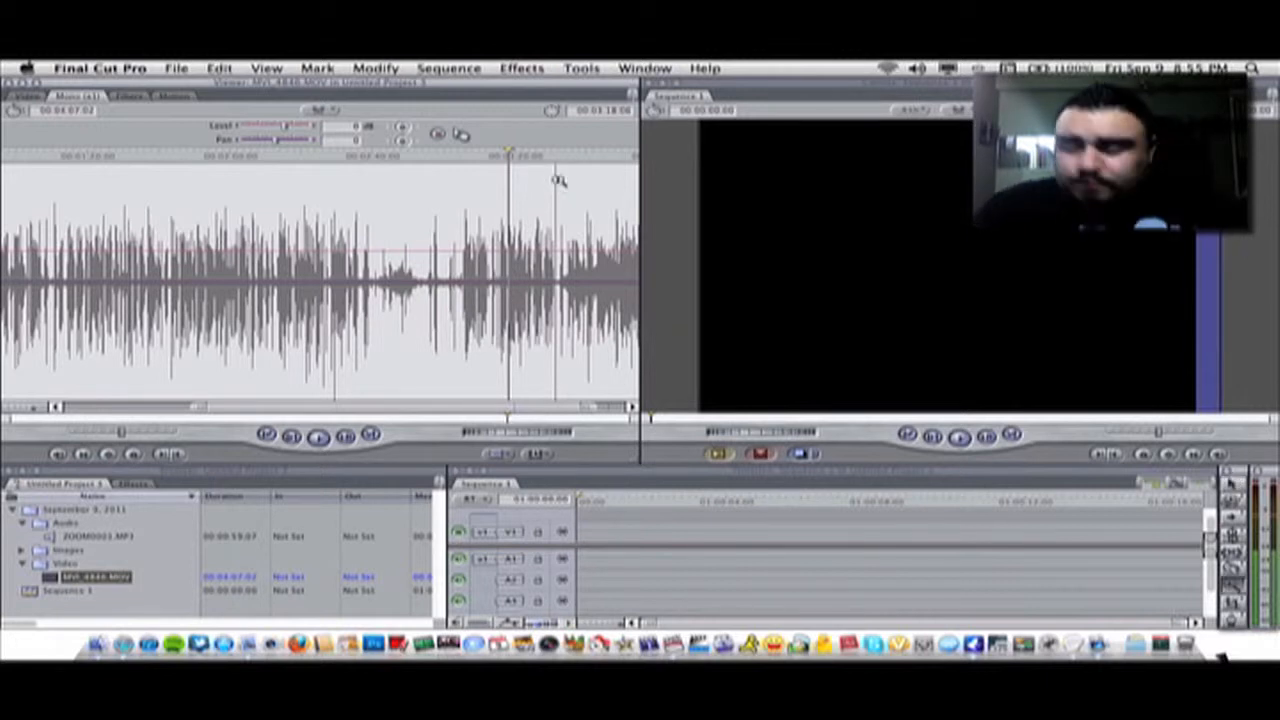
click(557, 189)
click(396, 194)
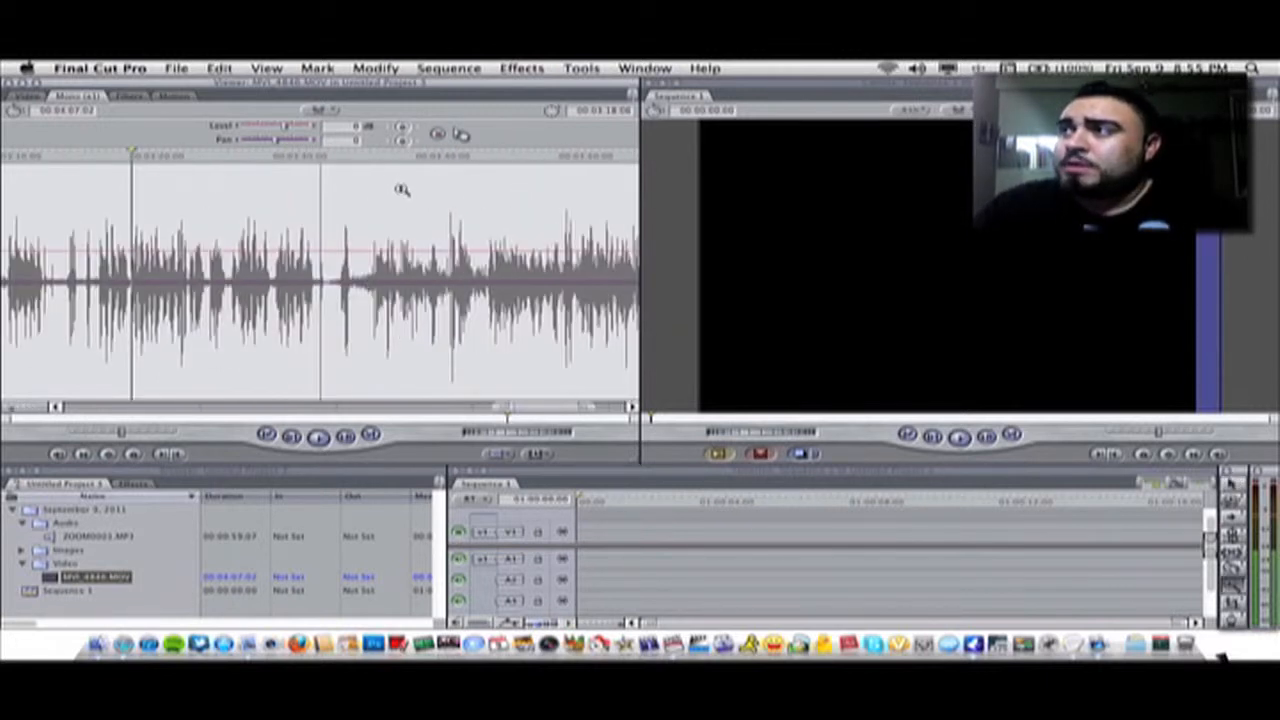
click(317, 178)
click(322, 179)
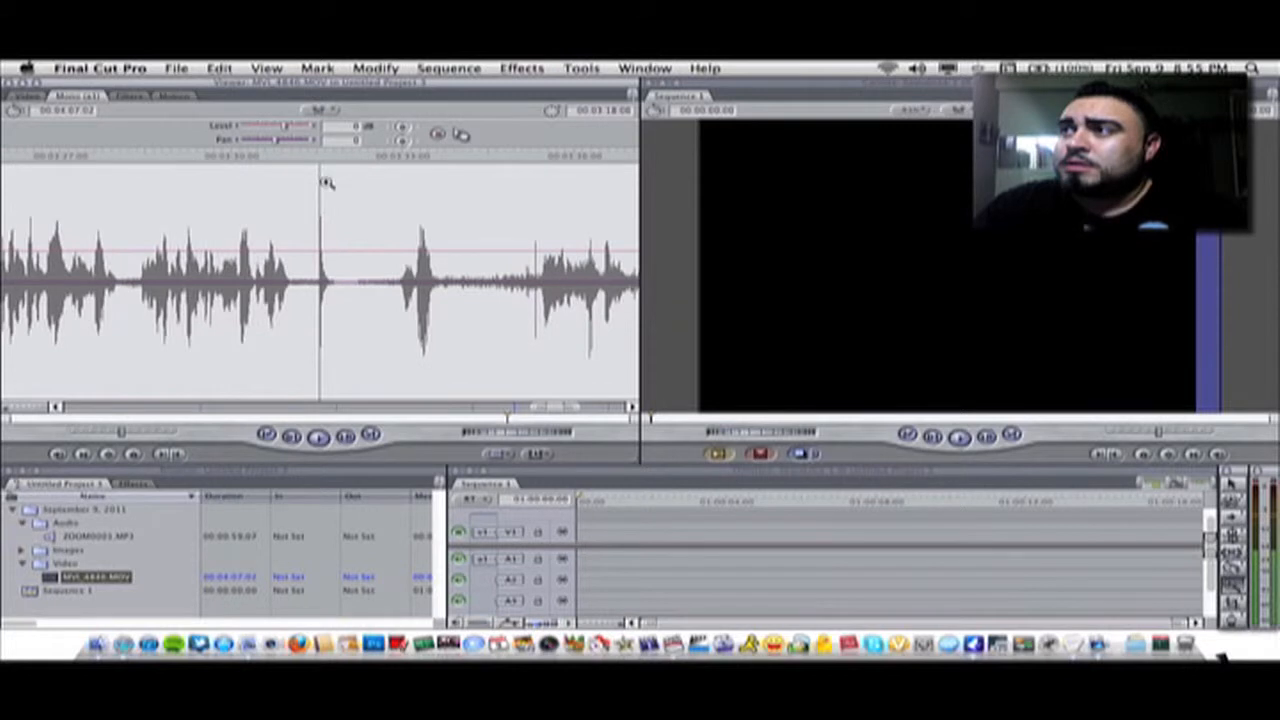
click(325, 194)
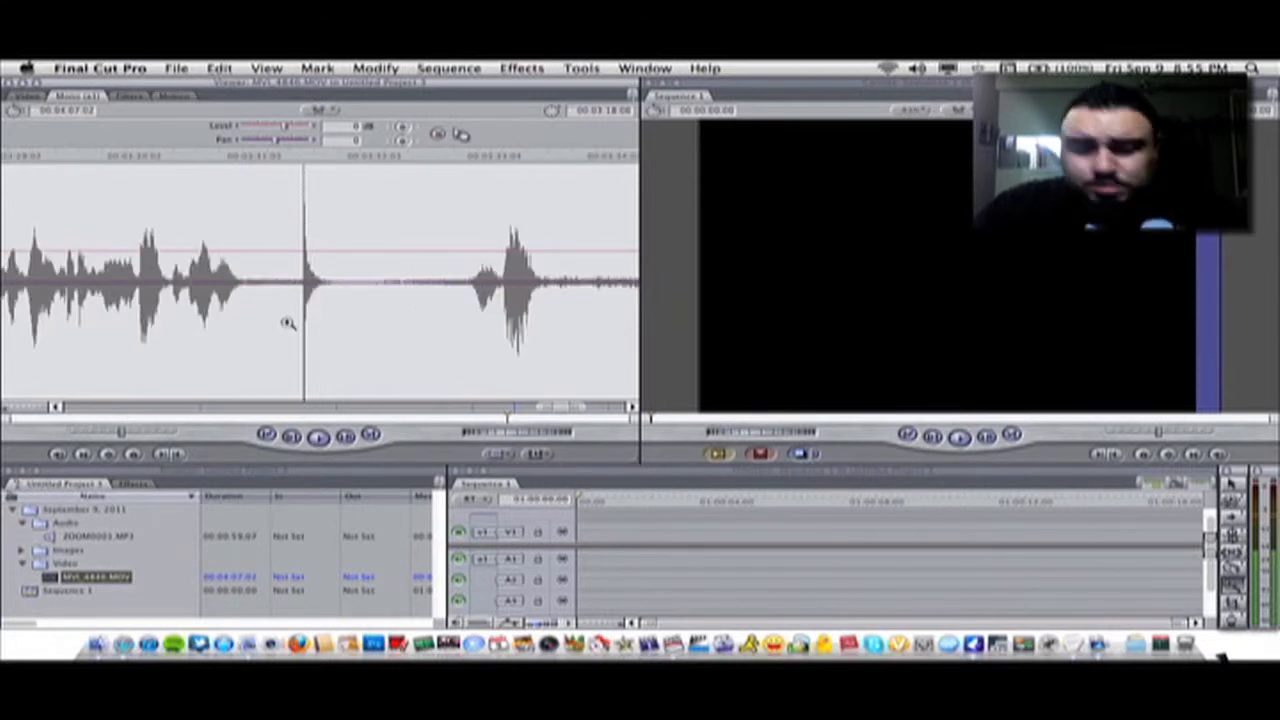
click(119, 162)
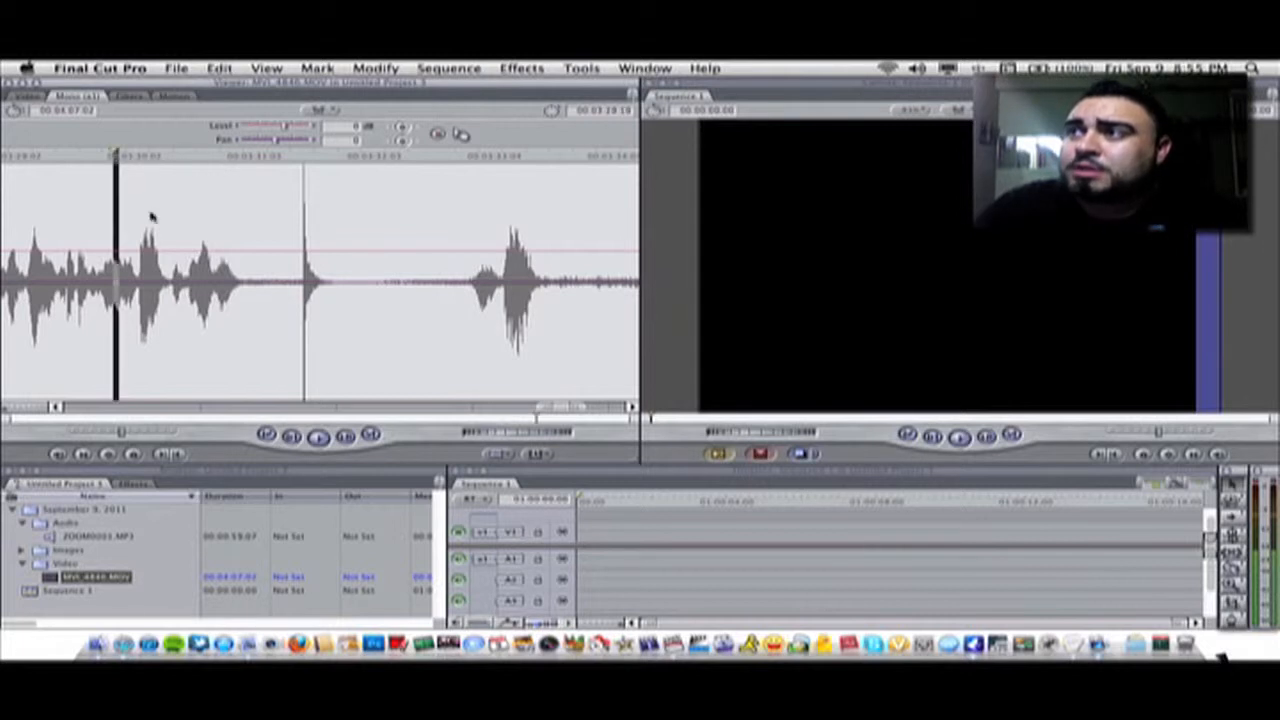
Play the section around the spike in the audio waveform and in the video picture
click(318, 437)
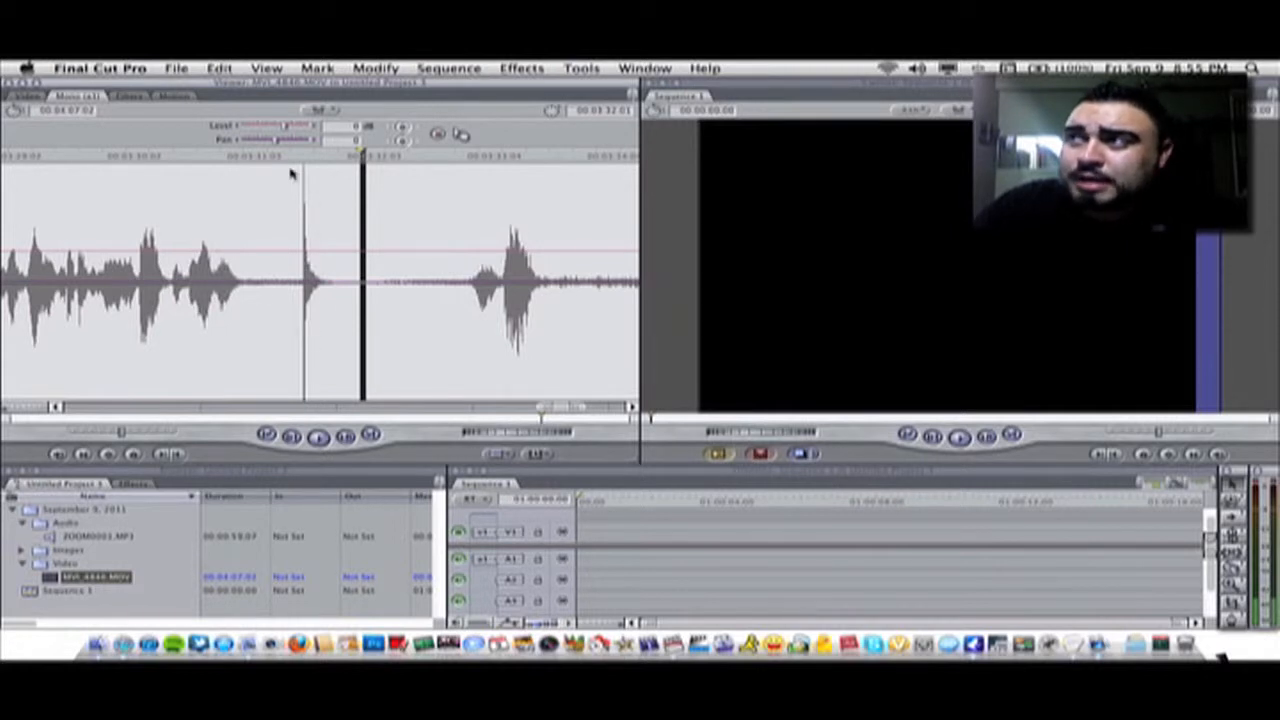
click(63, 156)
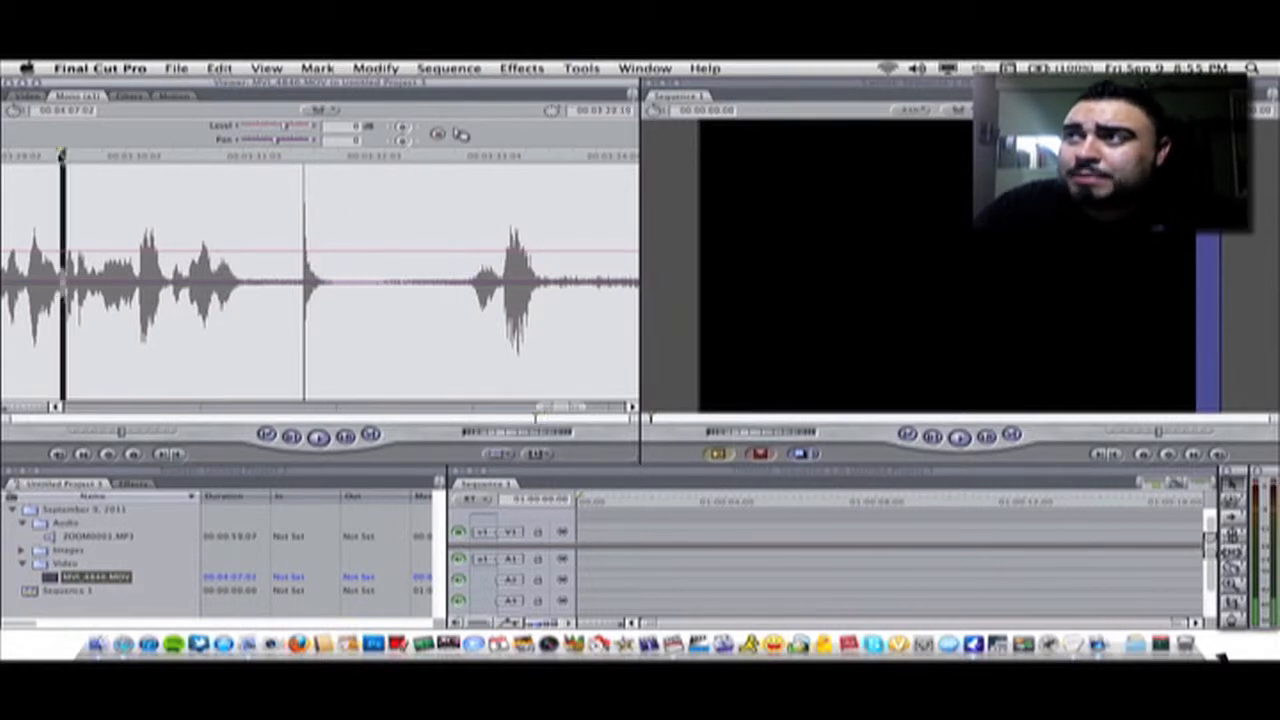
click(30, 97)
click(317, 436)
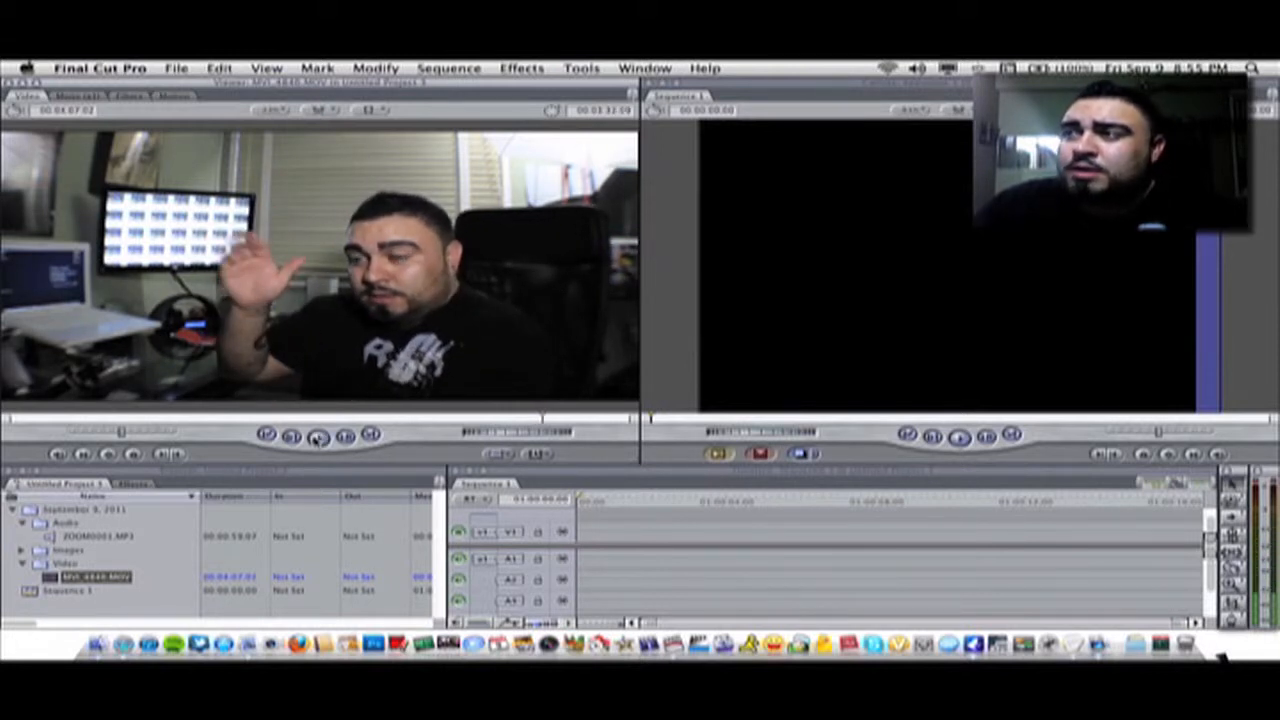
click(317, 436)
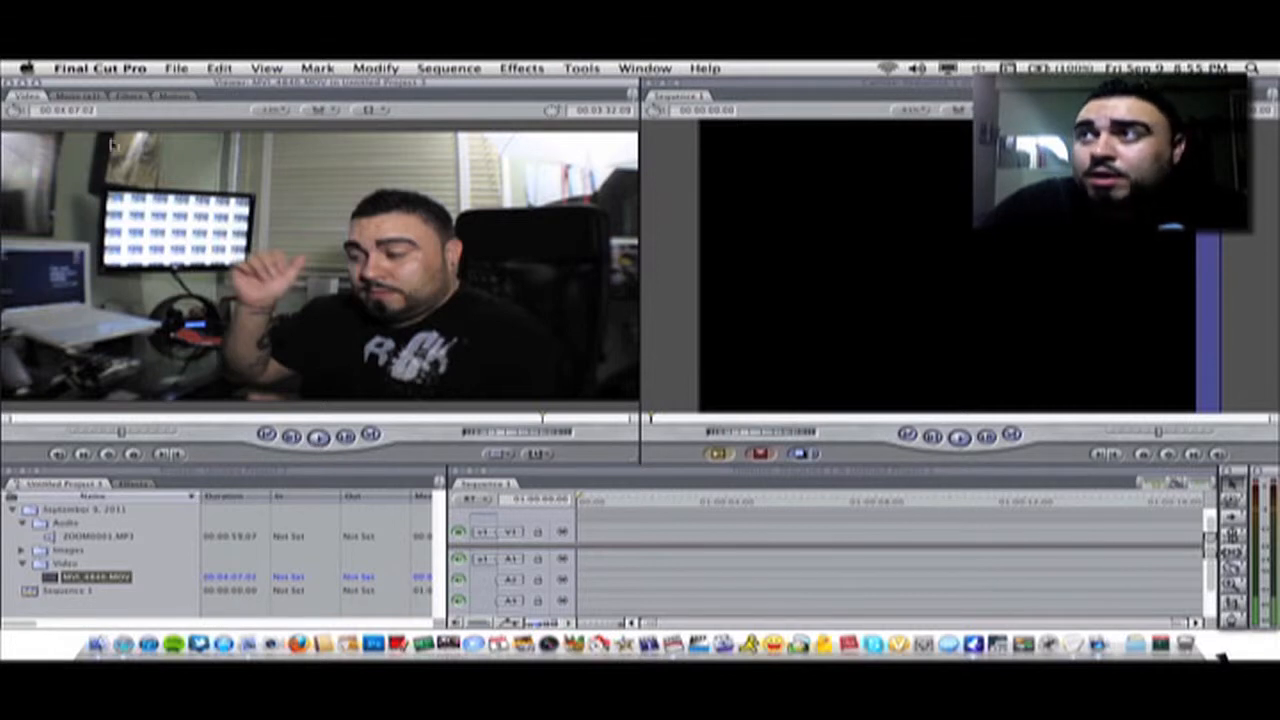
Return to the audio waveform, zoom further into the spike and step the playhead back frame by frame
click(90, 96)
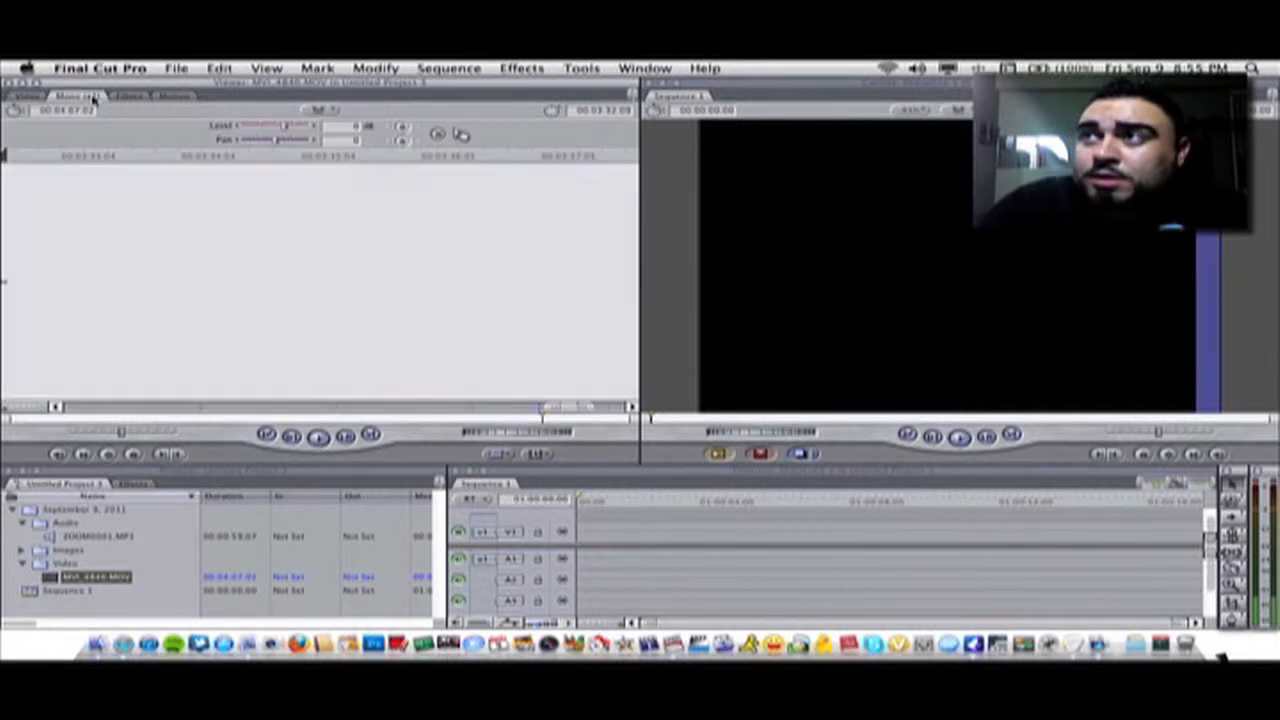
click(57, 408)
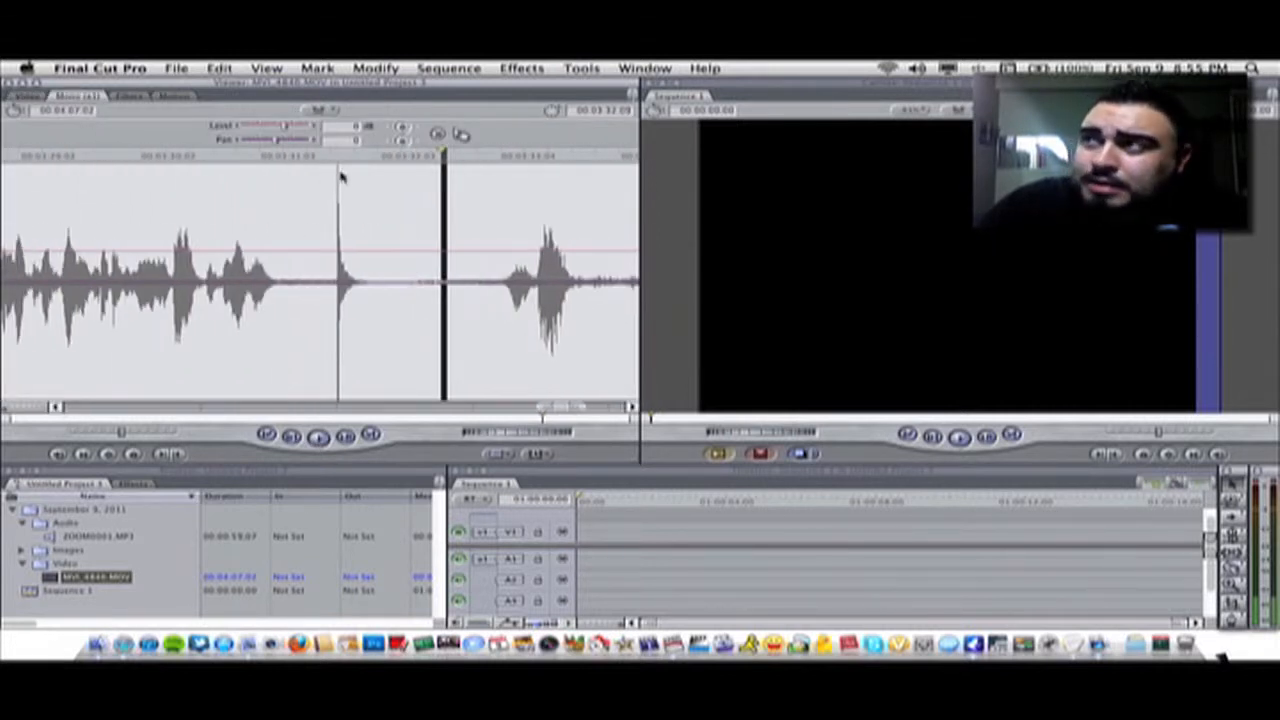
click(330, 163)
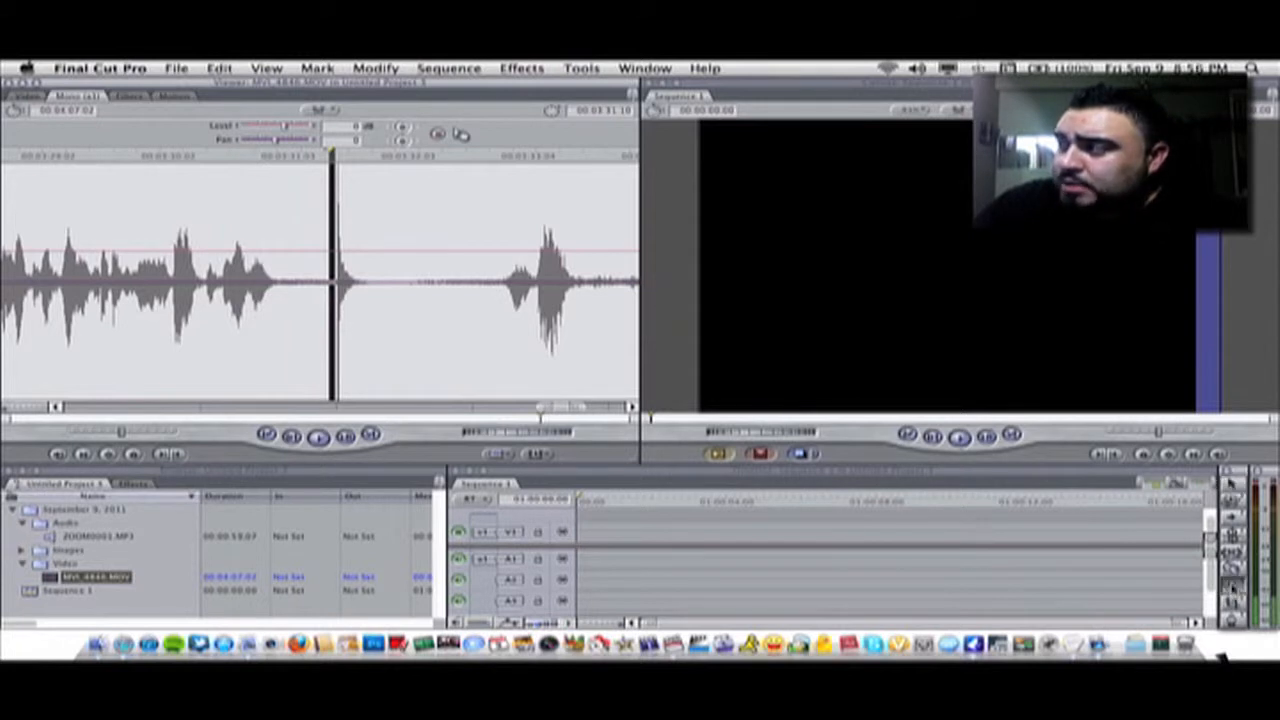
click(339, 256)
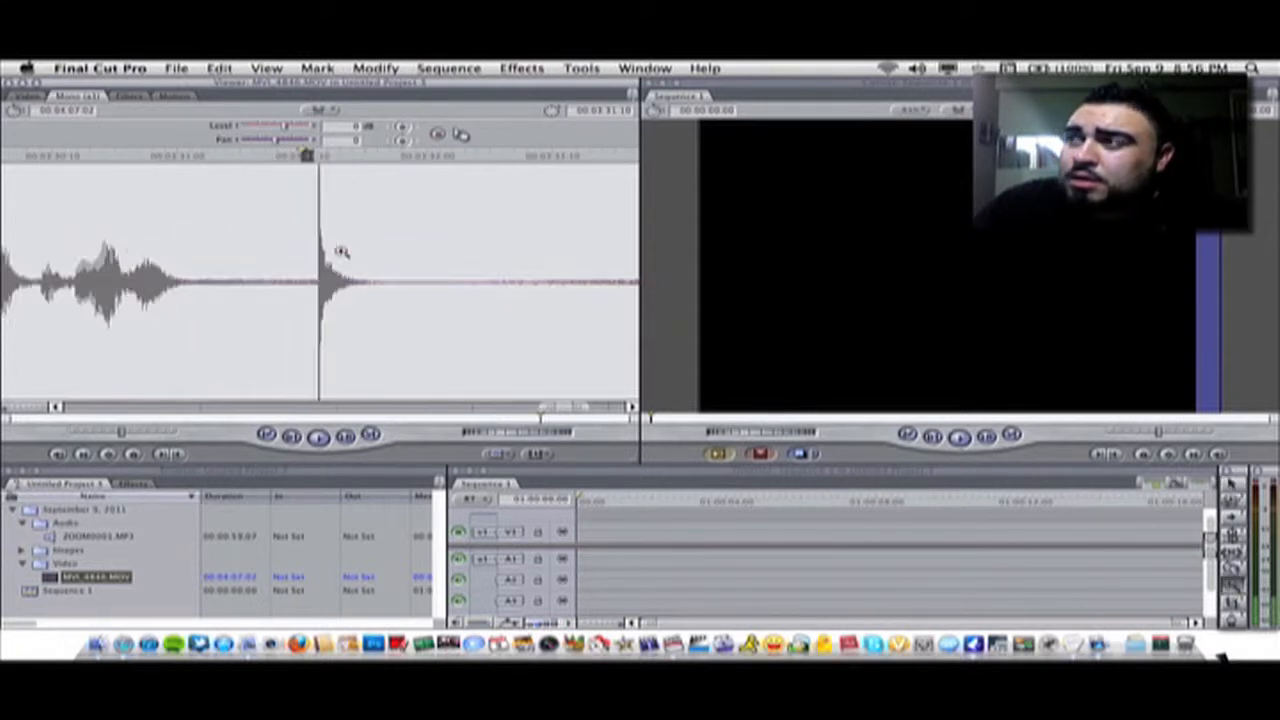
click(317, 252)
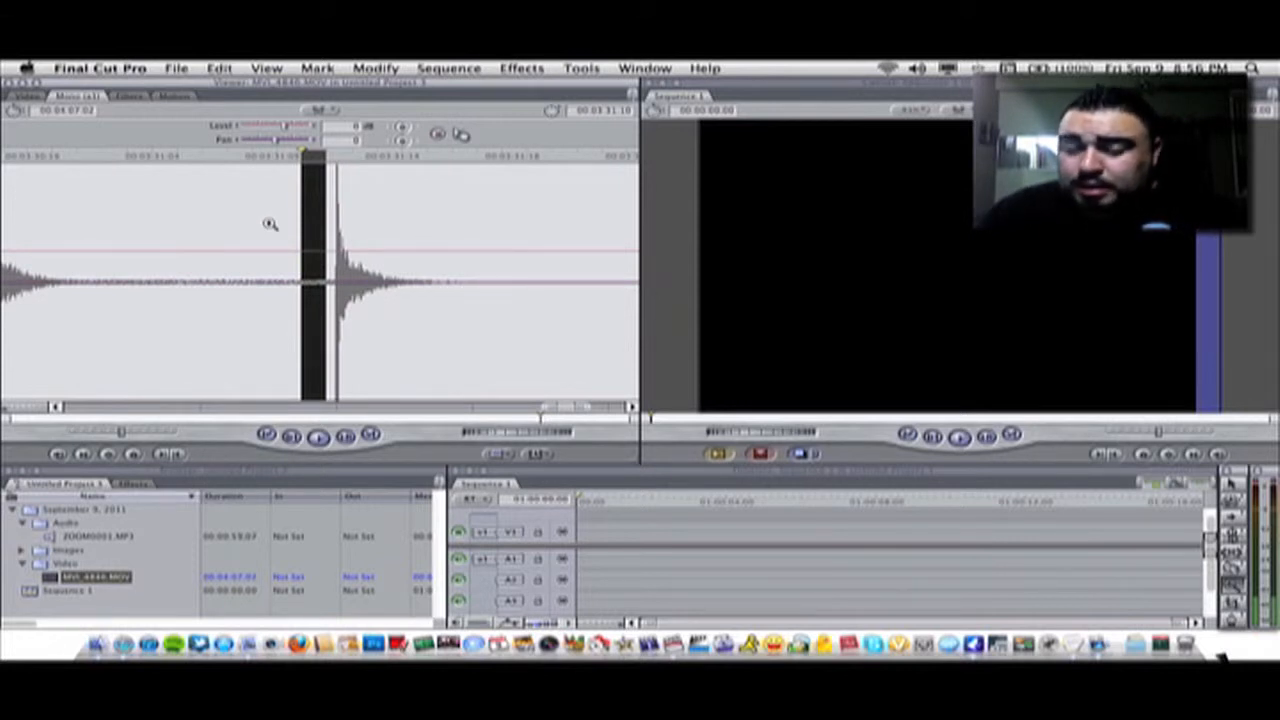
key(Left)
key(Left)
key(Left)
key(Left)
key(Left)
key(Left)
key(Left)
key(Left)
key(Left)
key(Left)
key(Left)
key(Left)
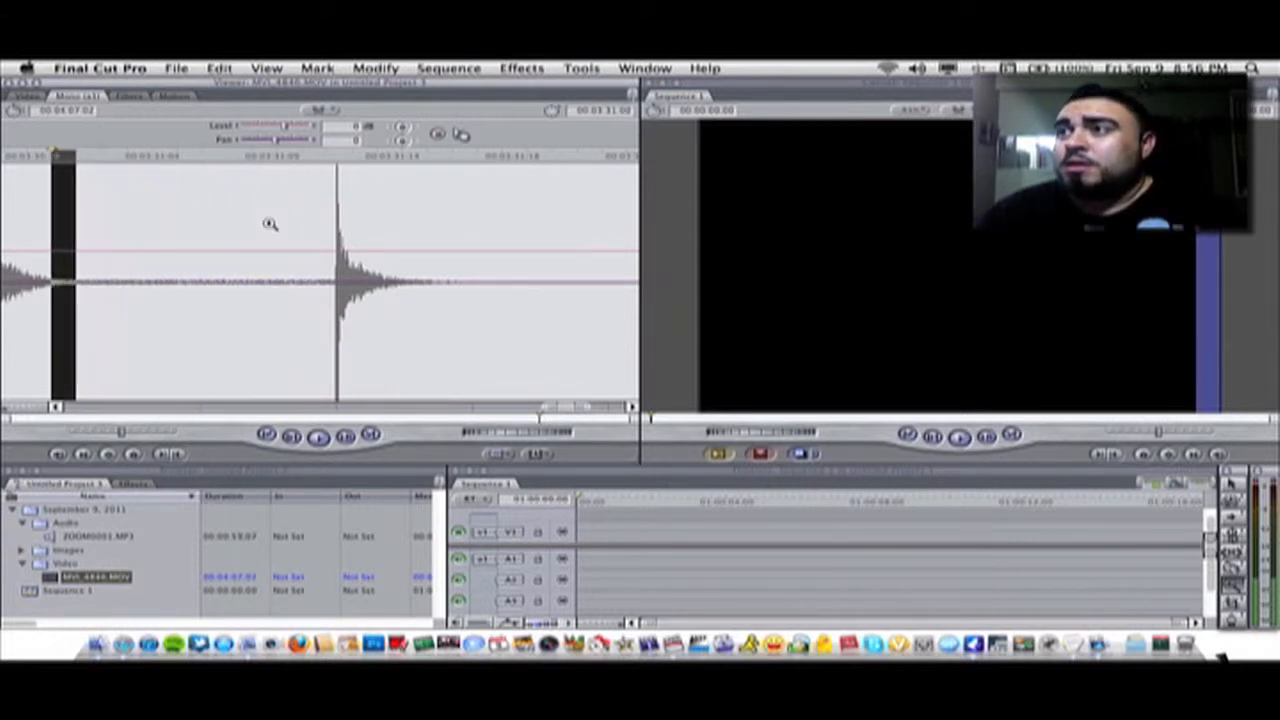
Step the playhead frame by frame back and forth around the clap spike in the clip's audio waveform
key(Left)
key(Left)
key(Left)
key(Right)
key(Right)
key(Right)
key(Right)
key(Right)
key(Right)
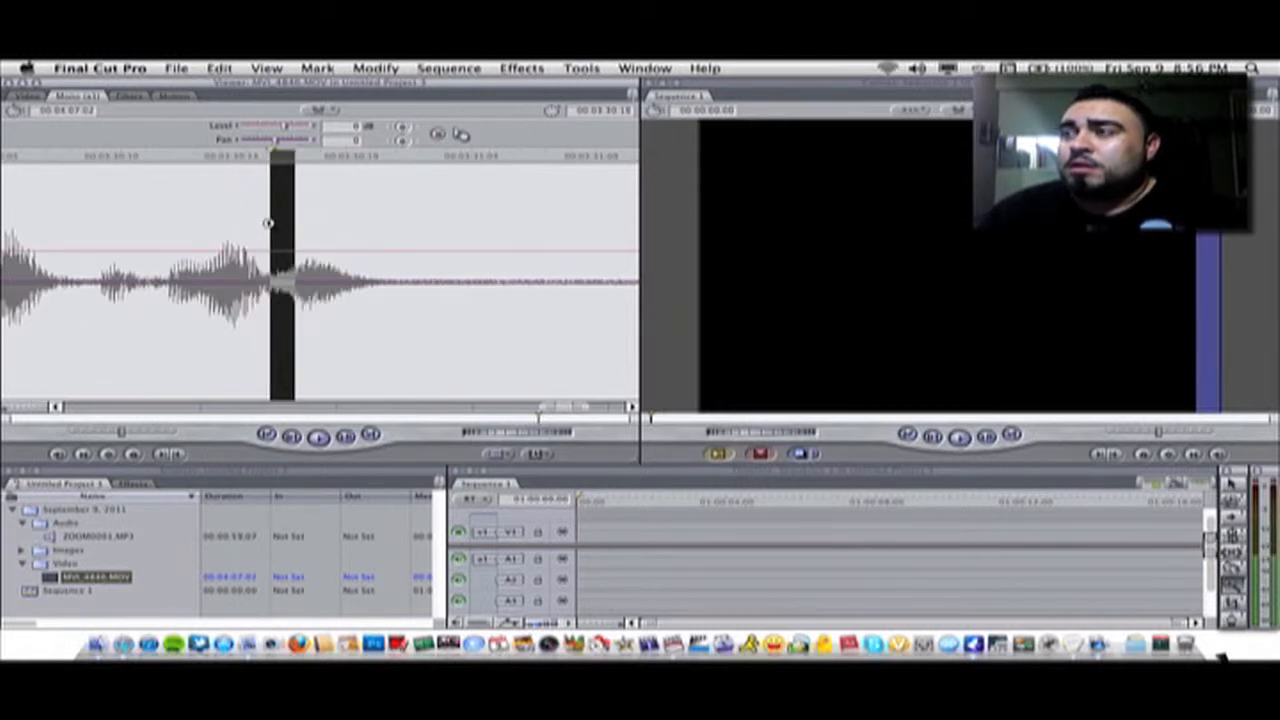
key(Left)
key(Left)
key(Left)
key(Left)
key(Left)
key(Left)
key(Left)
key(Left)
key(Left)
key(Left)
key(Left)
key(Left)
key(Left)
key(Left)
key(Left)
key(Left)
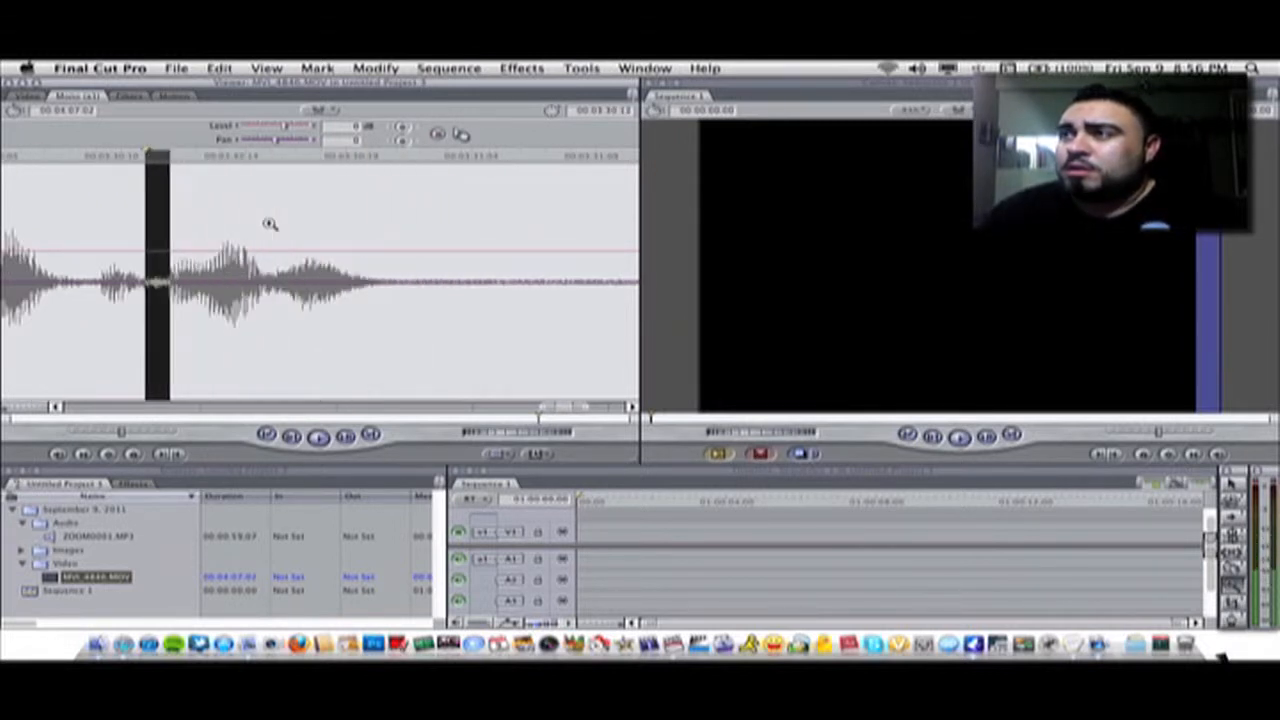
key(Right)
key(Right)
key(Right)
key(Right)
key(Right)
key(Right)
key(Right)
key(Right)
key(Right)
key(Right)
key(Right)
key(Right)
key(Right)
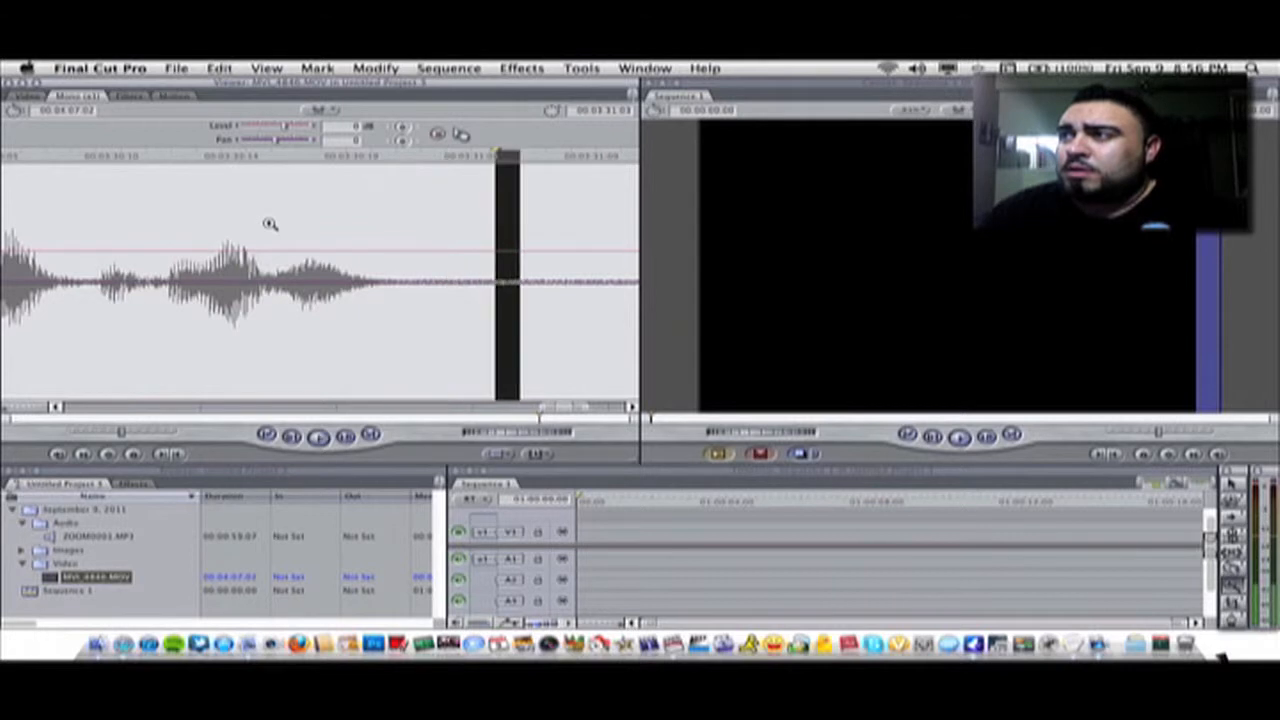
key(Right)
key(Right)
key(Right)
key(Left)
key(Left)
key(Left)
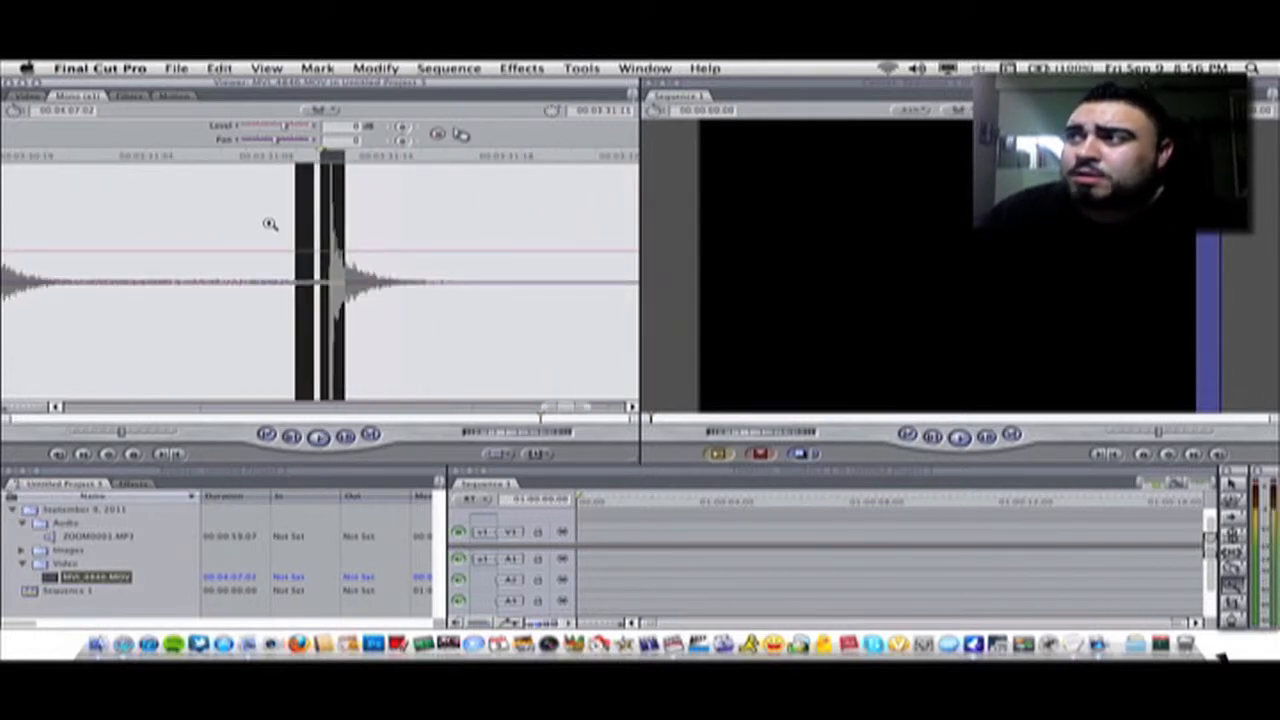
Zoom further into the clap spike, park the playhead on its first frame and add a marker there
click(210, 158)
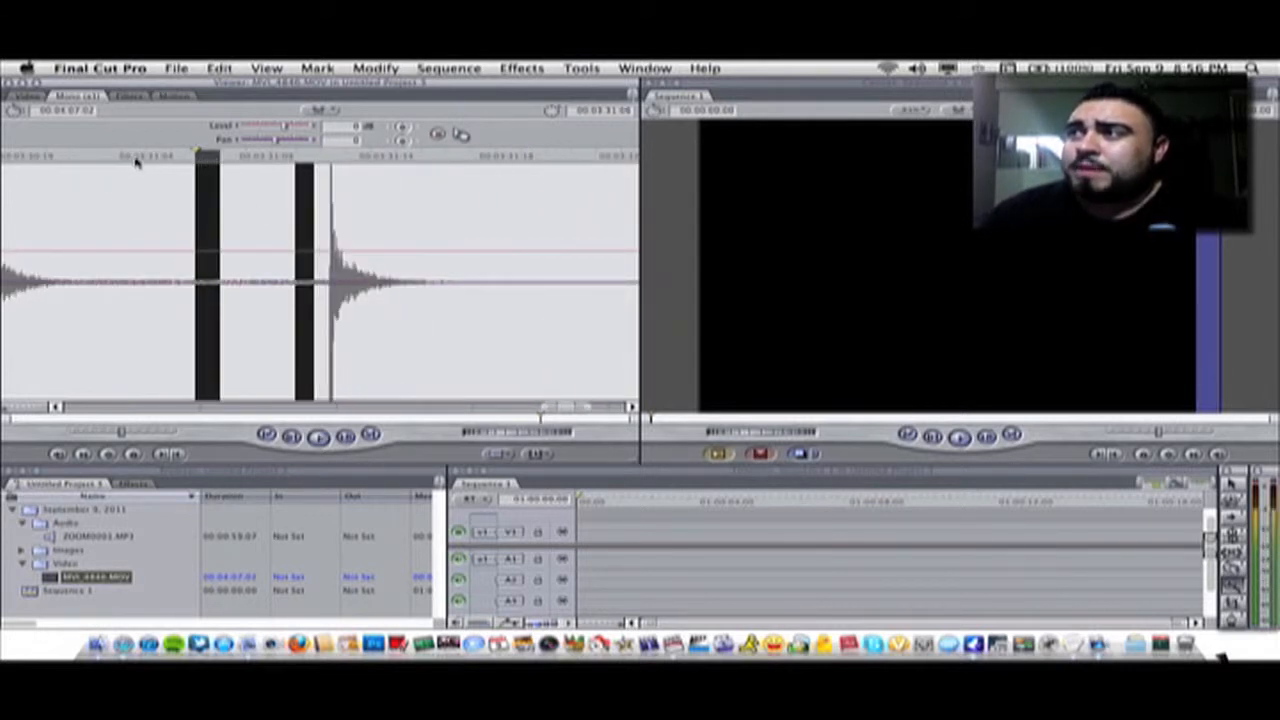
click(318, 162)
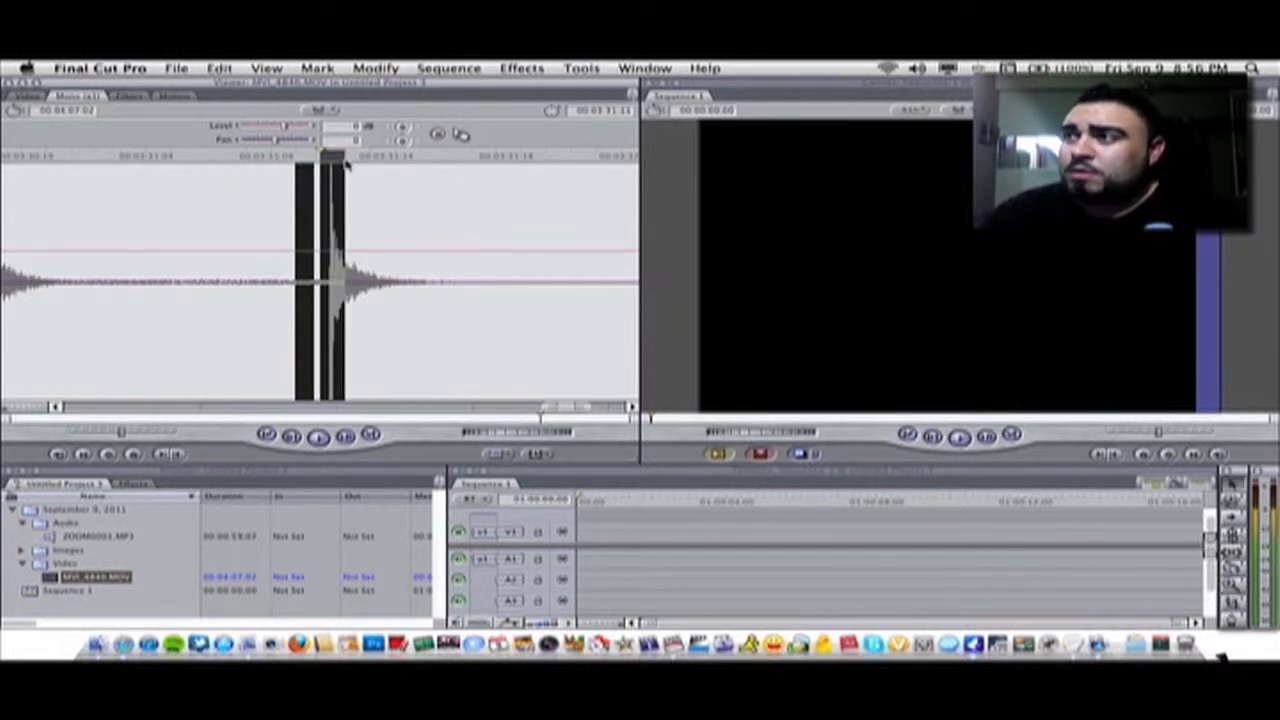
key(Left)
key(Left)
key(Right)
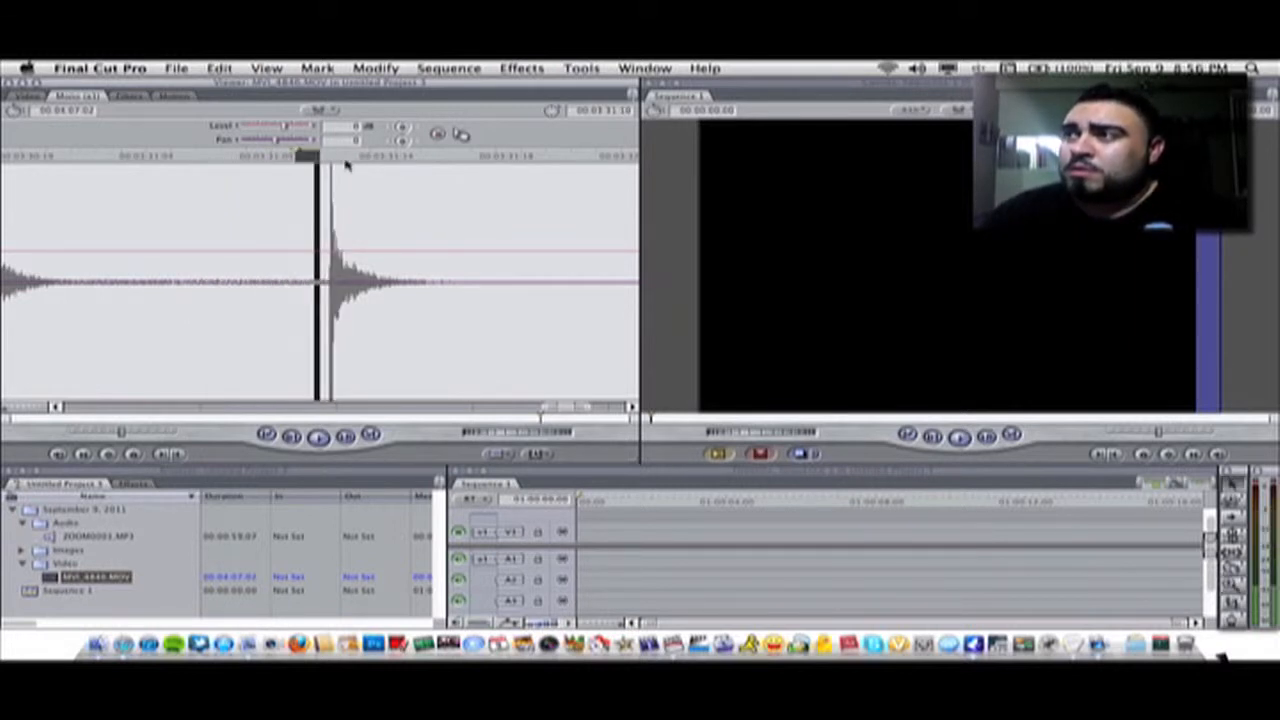
key(Right)
key(Right)
key(Right)
key(Left)
key(Left)
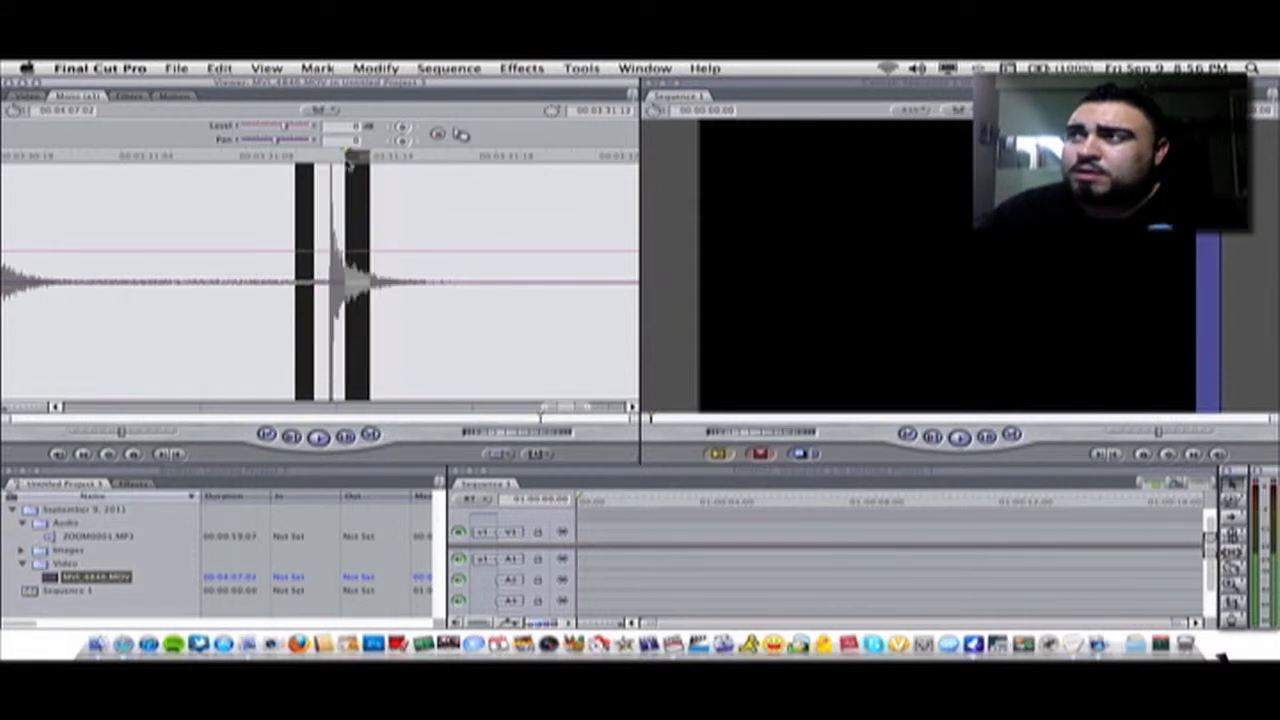
key(Right)
drag(333, 165, 307, 158)
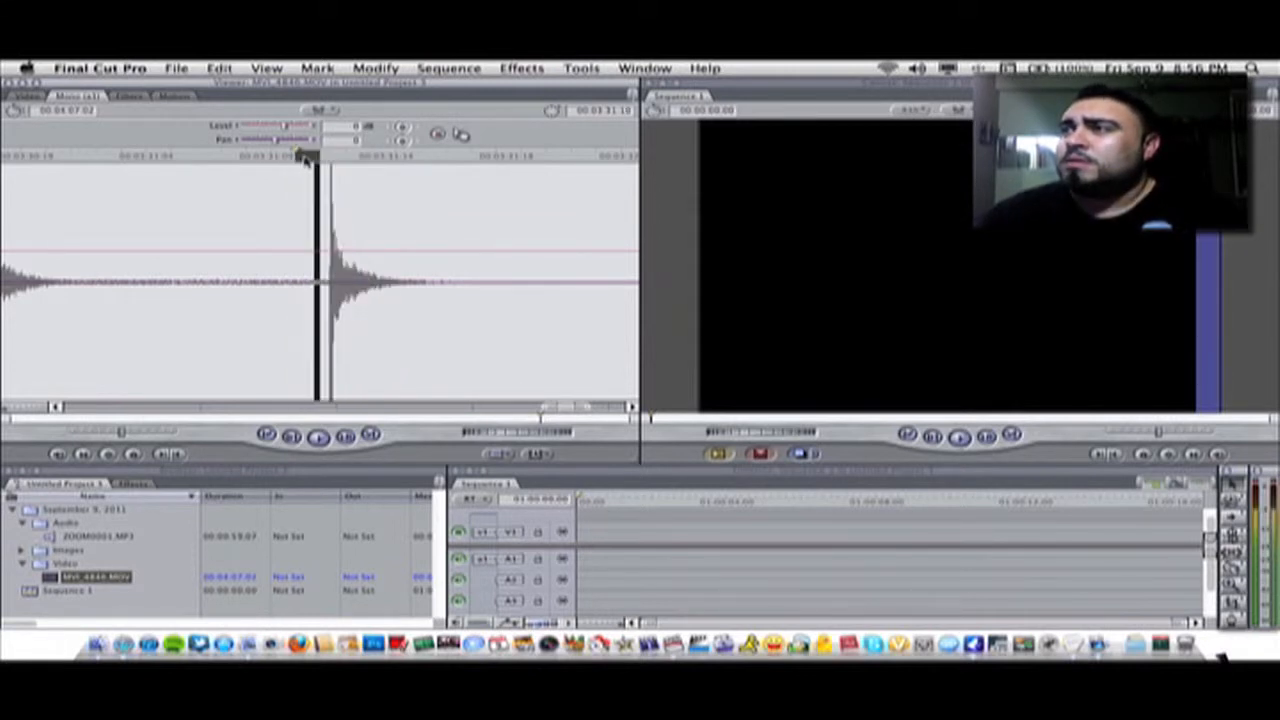
click(179, 161)
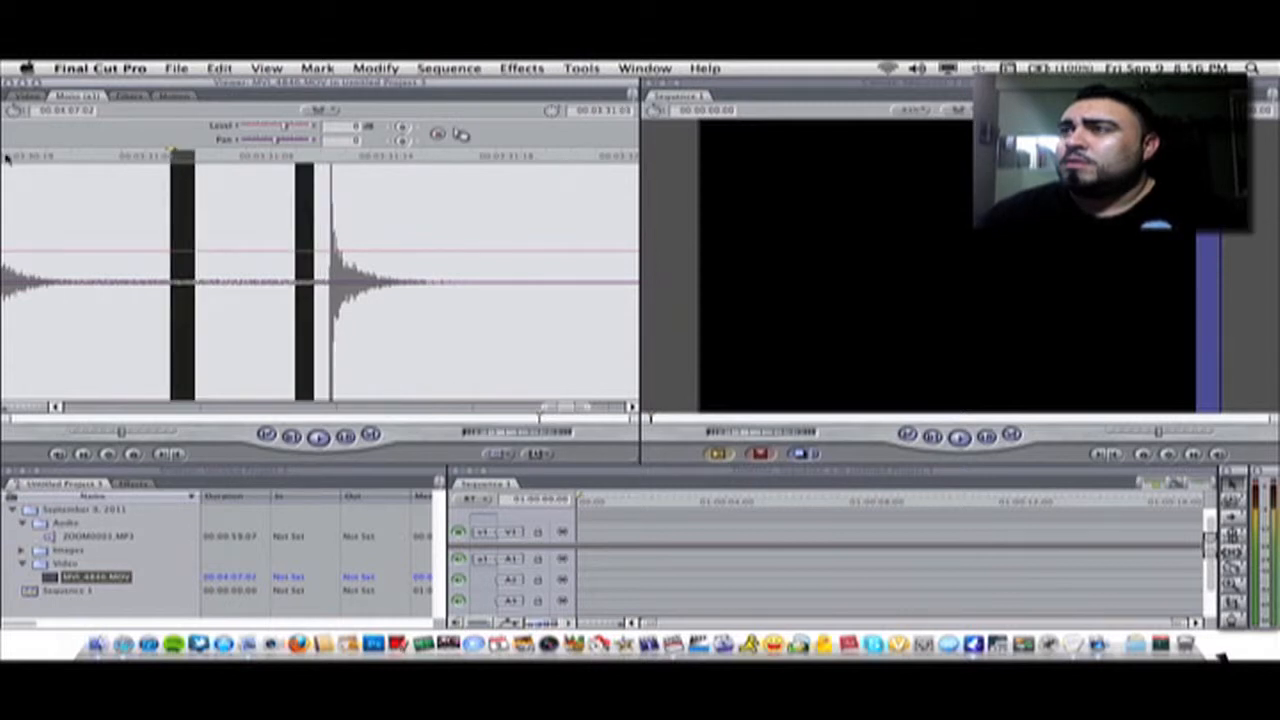
key(super+equal)
drag(632, 407, 632, 407)
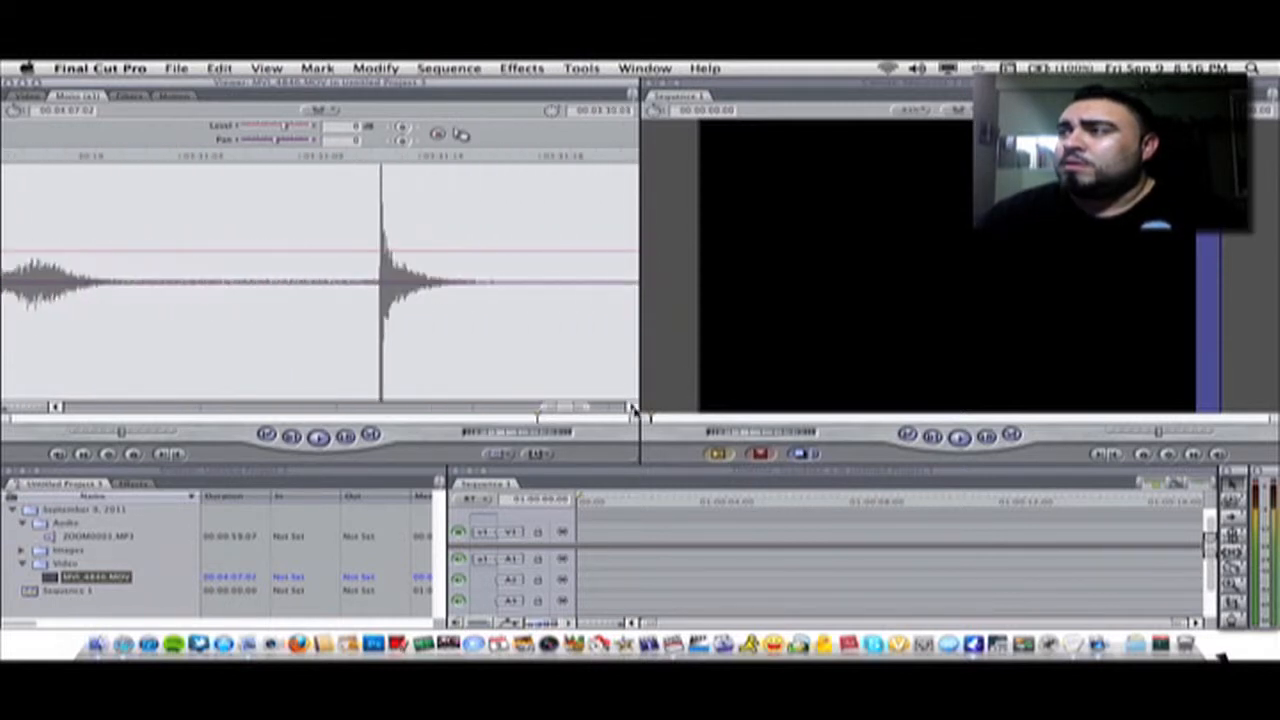
click(381, 159)
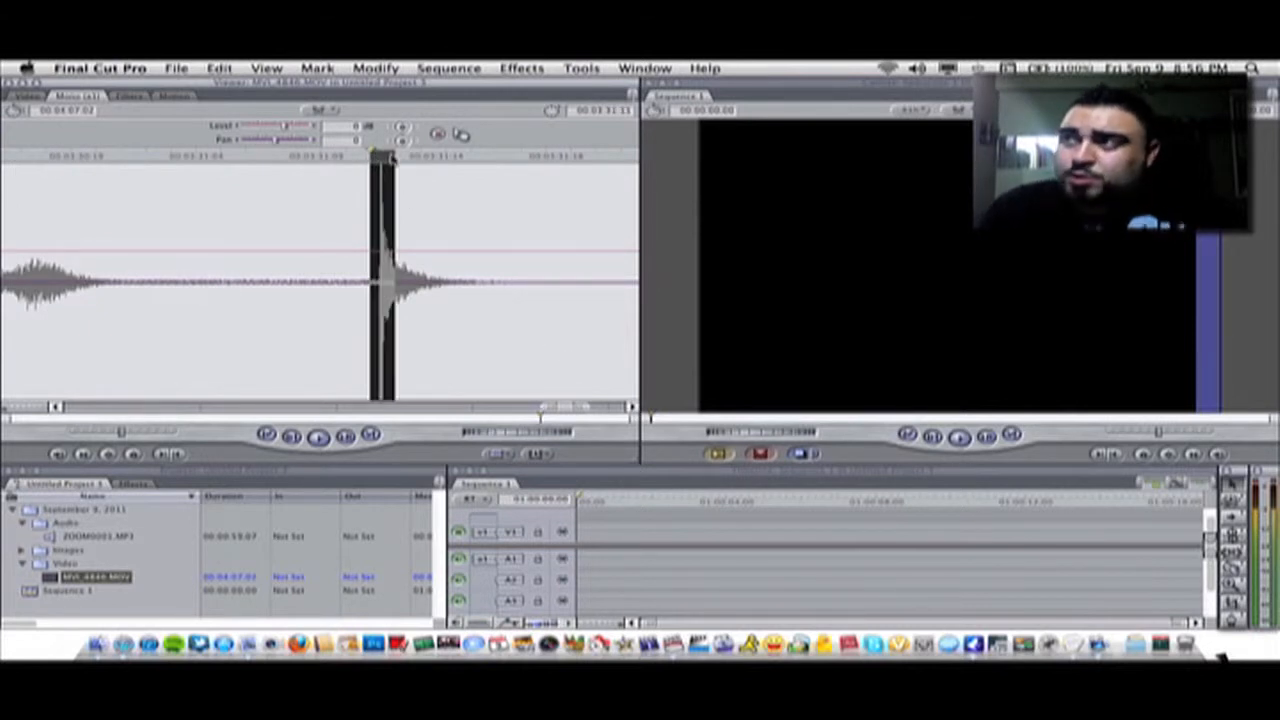
key(Left)
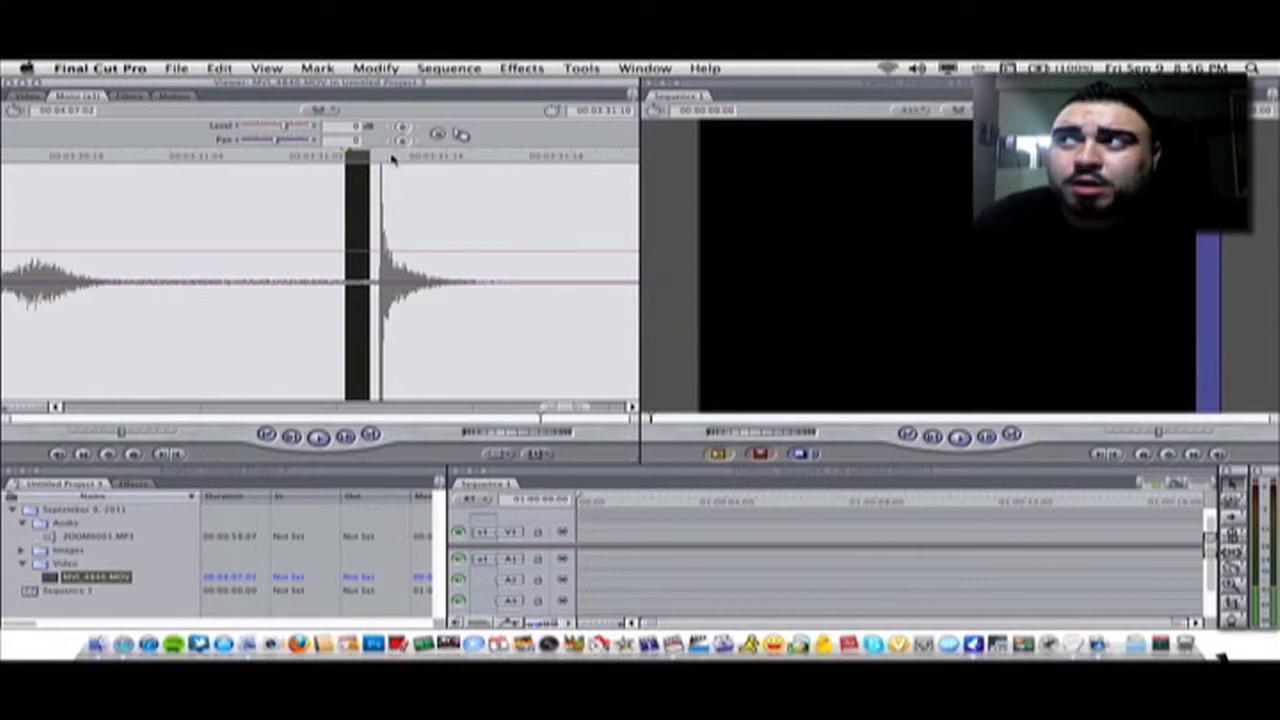
key(Right)
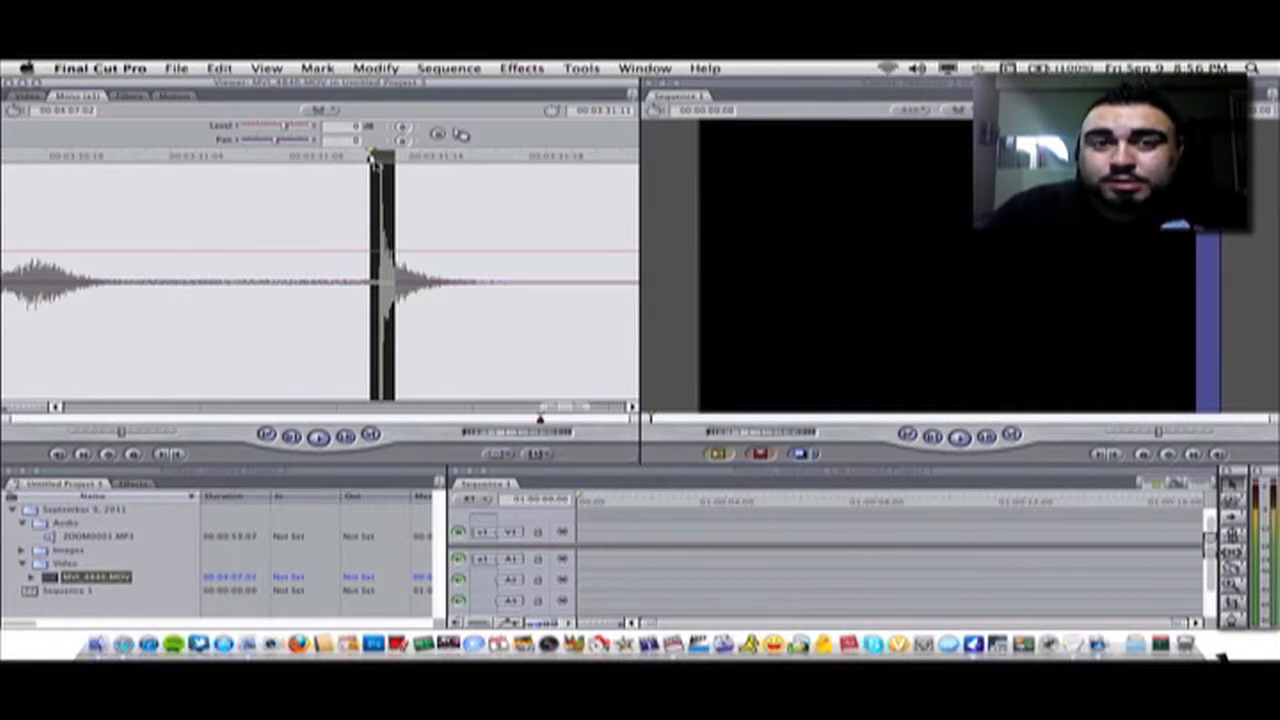
Switch the viewer back to the video picture and edit MVI_4846.MOV into the sequence timeline
click(303, 157)
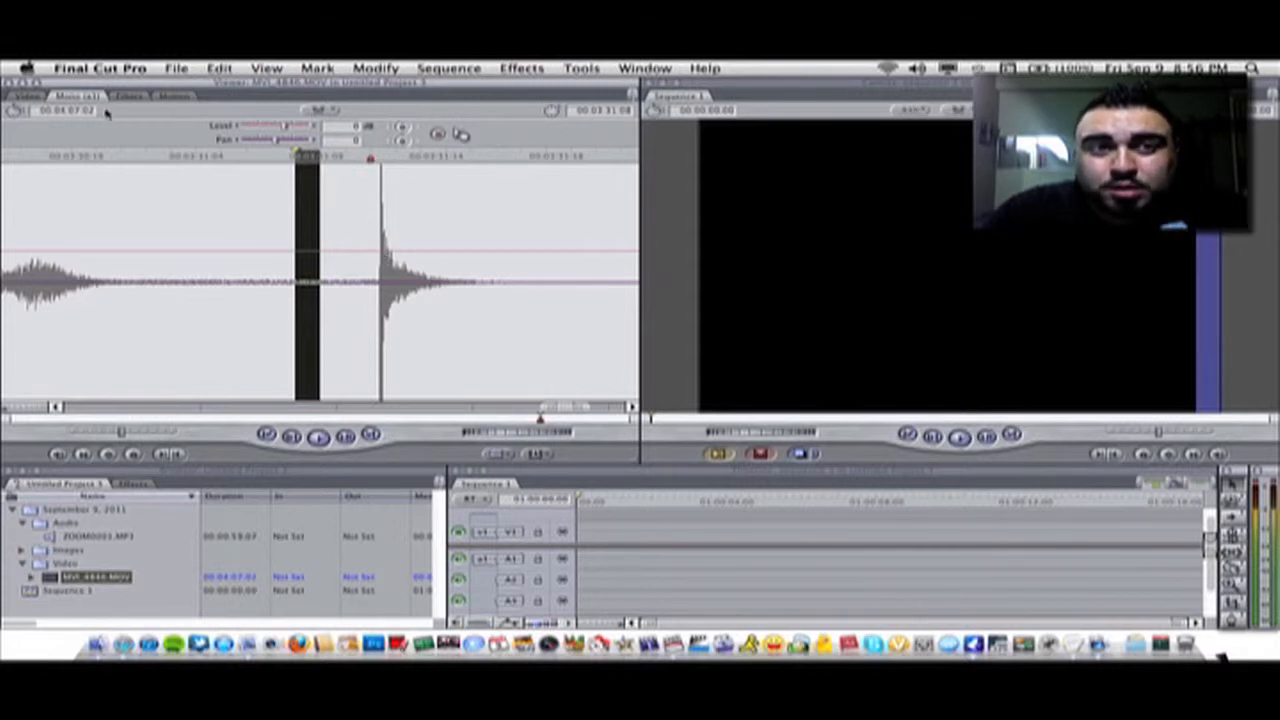
click(28, 96)
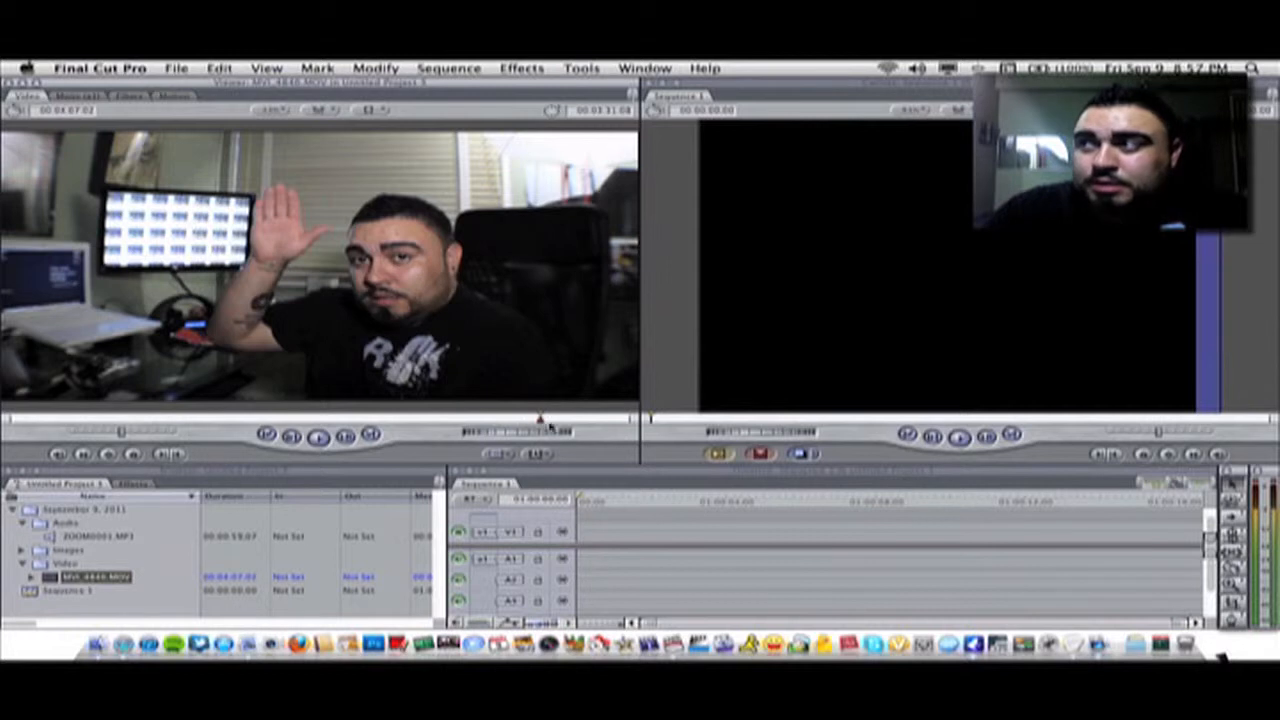
drag(254, 240, 588, 537)
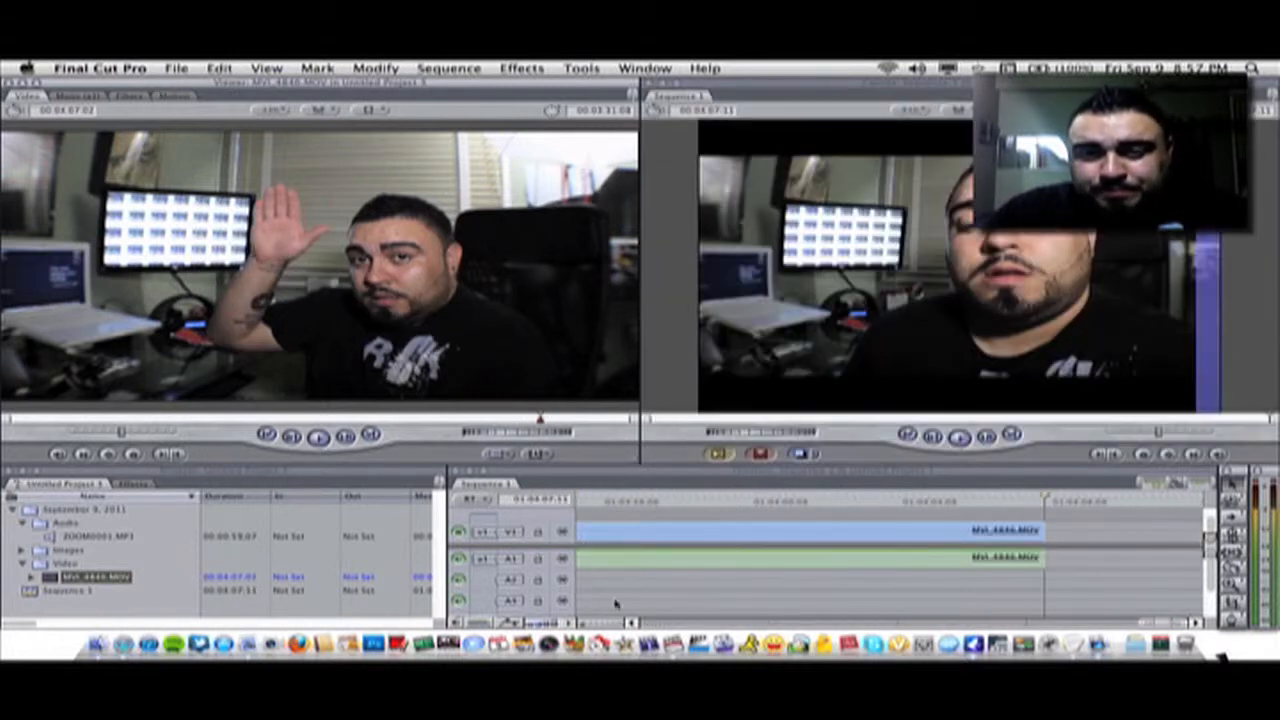
Zoom into the sequence timeline and place its playhead on the clip's clap marker
drag(1143, 623, 826, 630)
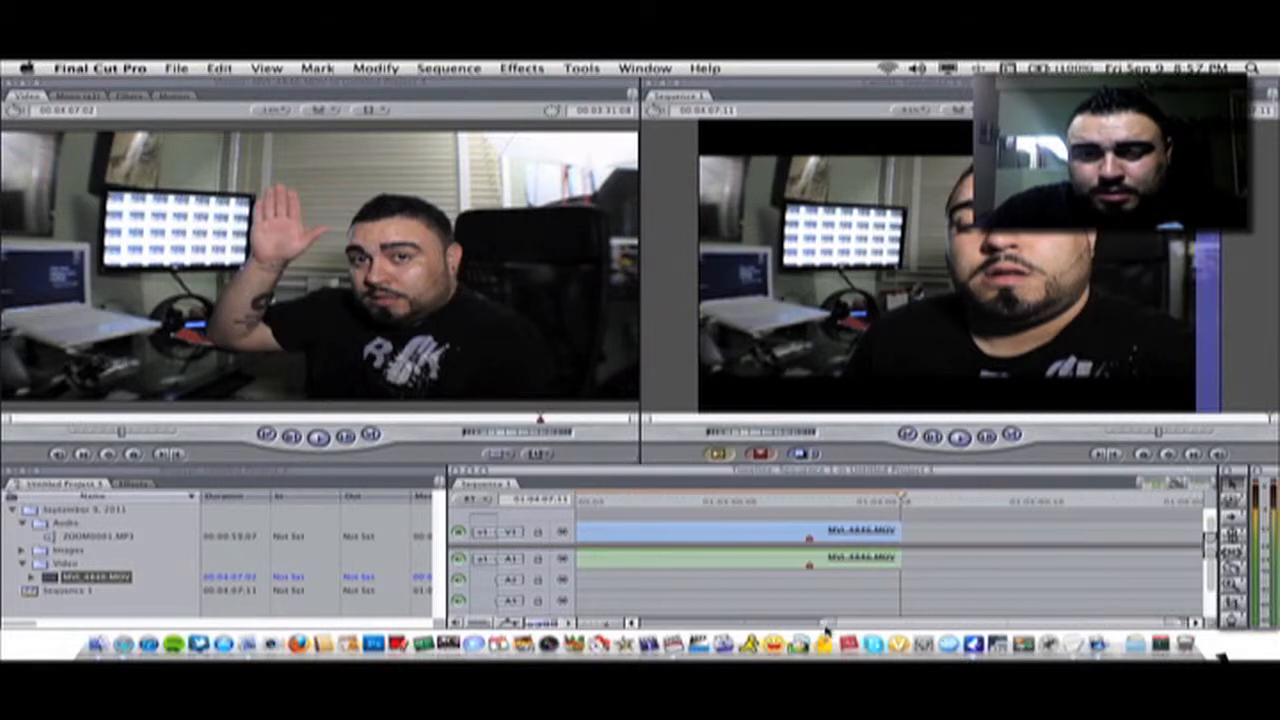
click(808, 503)
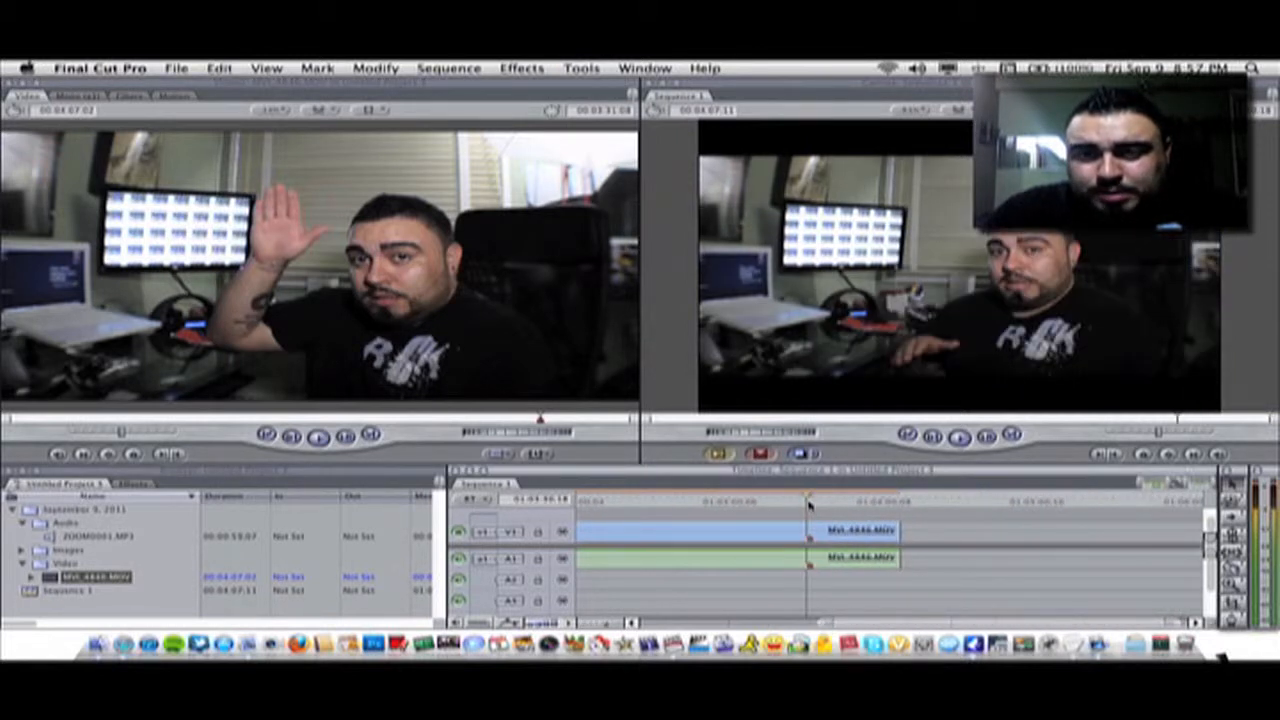
click(810, 505)
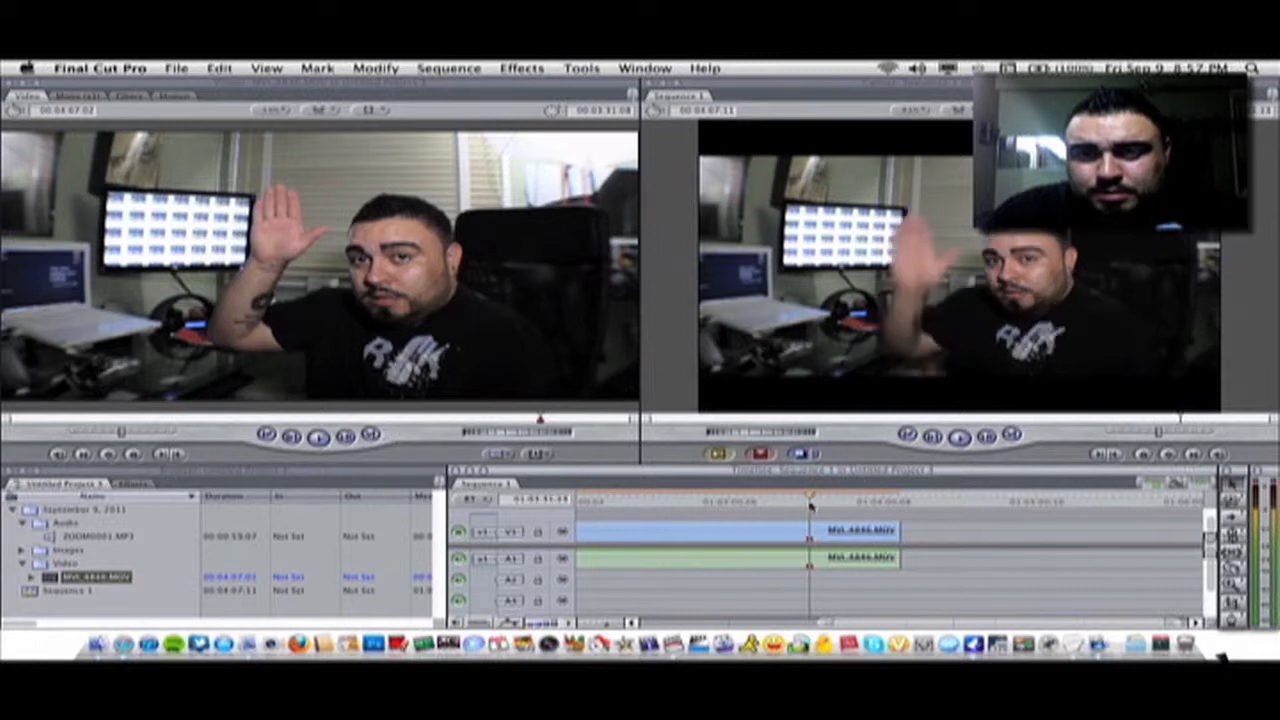
click(805, 503)
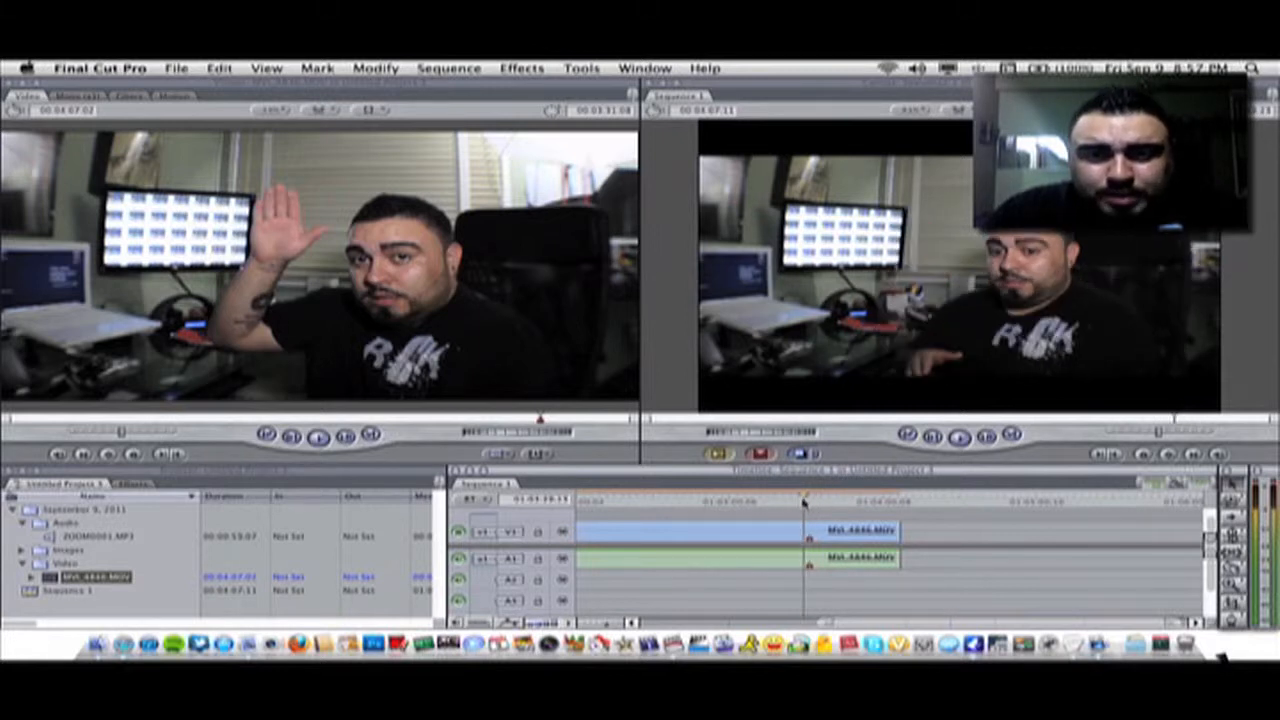
Select the clip's camera audio in the timeline and delete it, keeping only the video
click(815, 561)
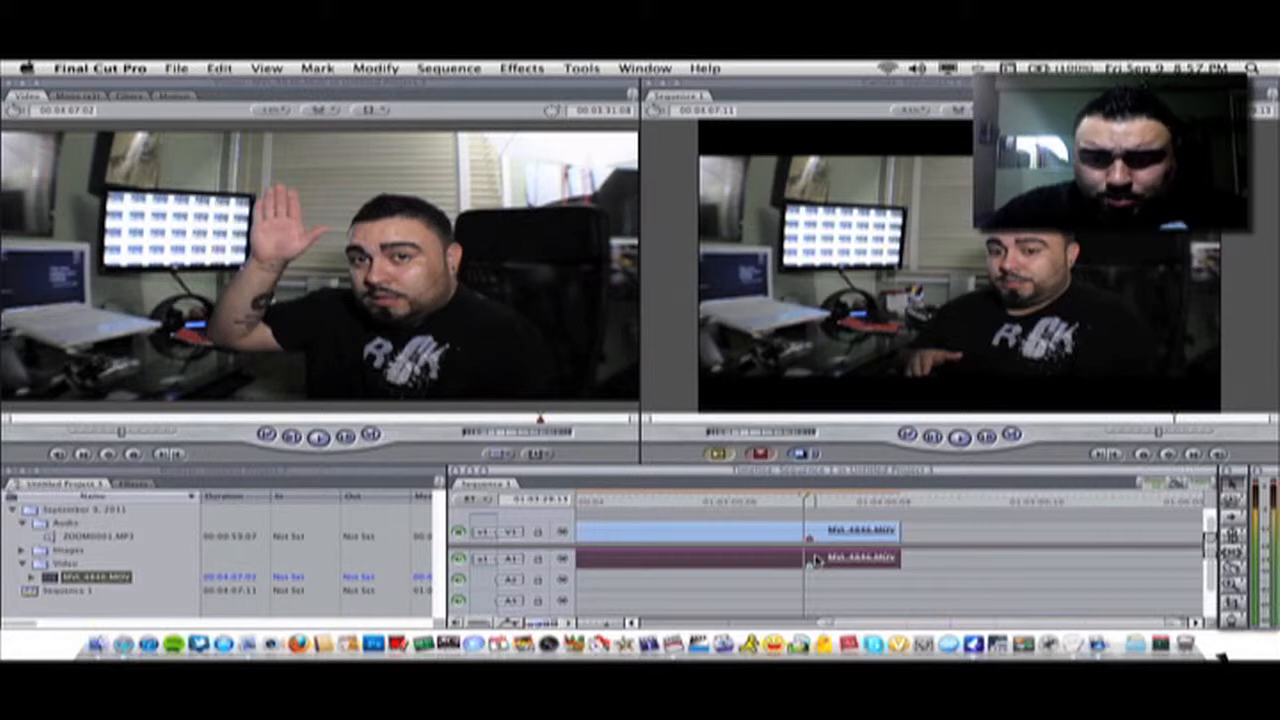
click(725, 581)
click(724, 560)
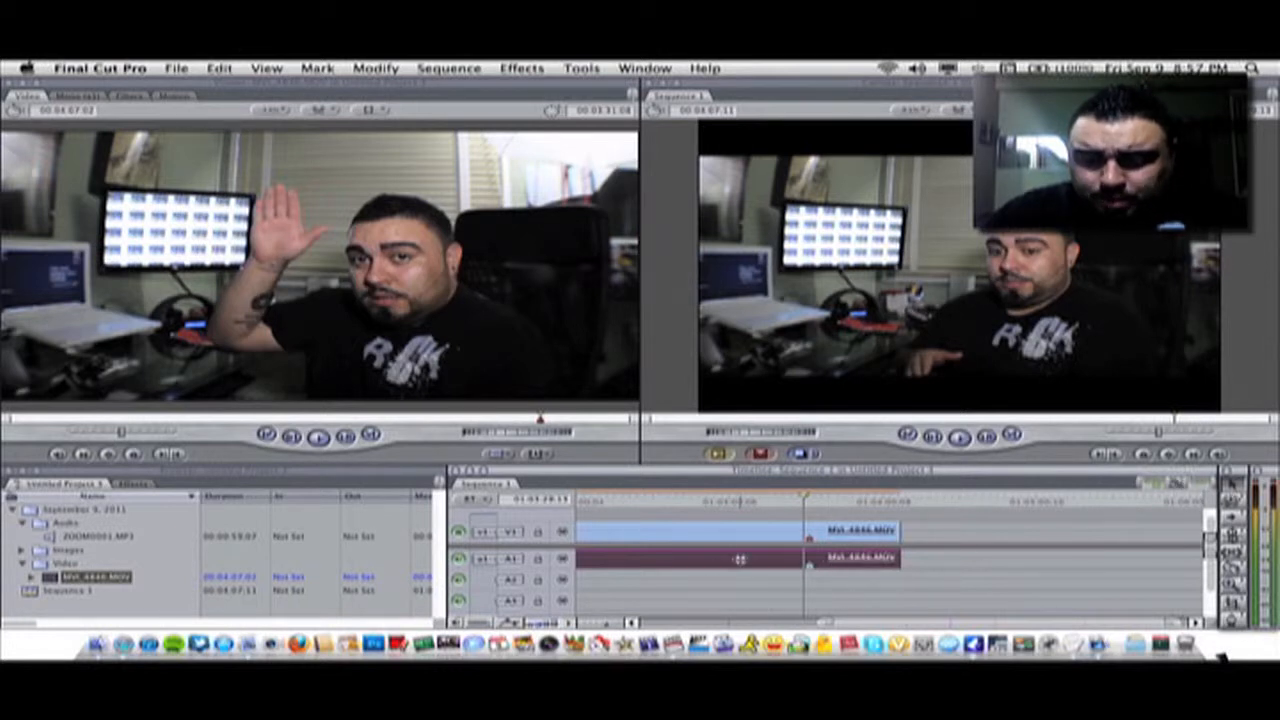
key(Delete)
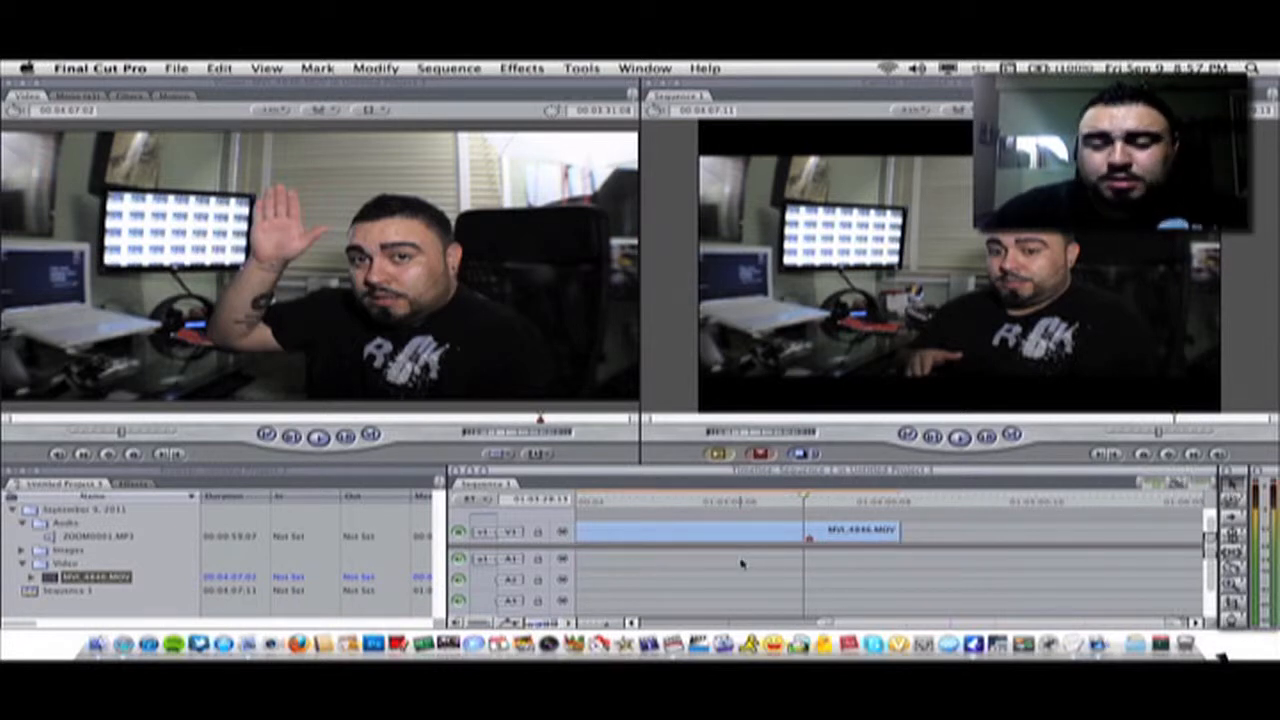
Open ZOOM0001.MP3 from the browser in the viewer
click(778, 532)
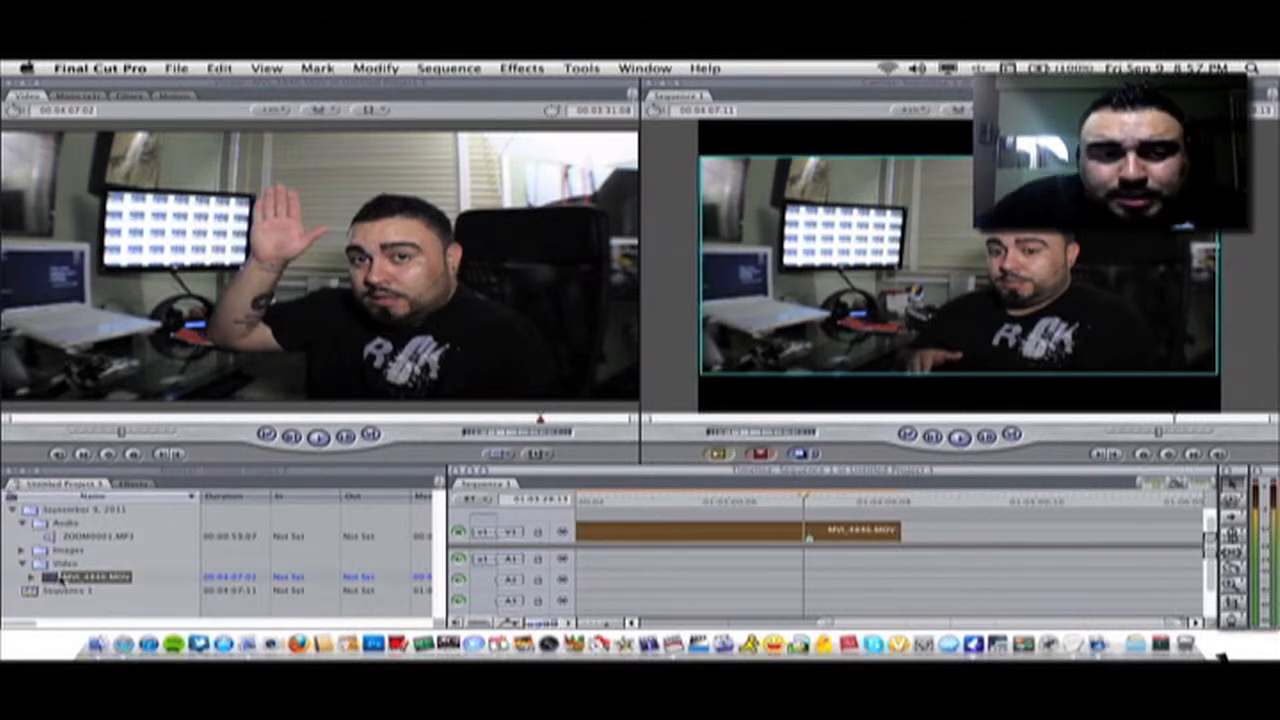
click(82, 541)
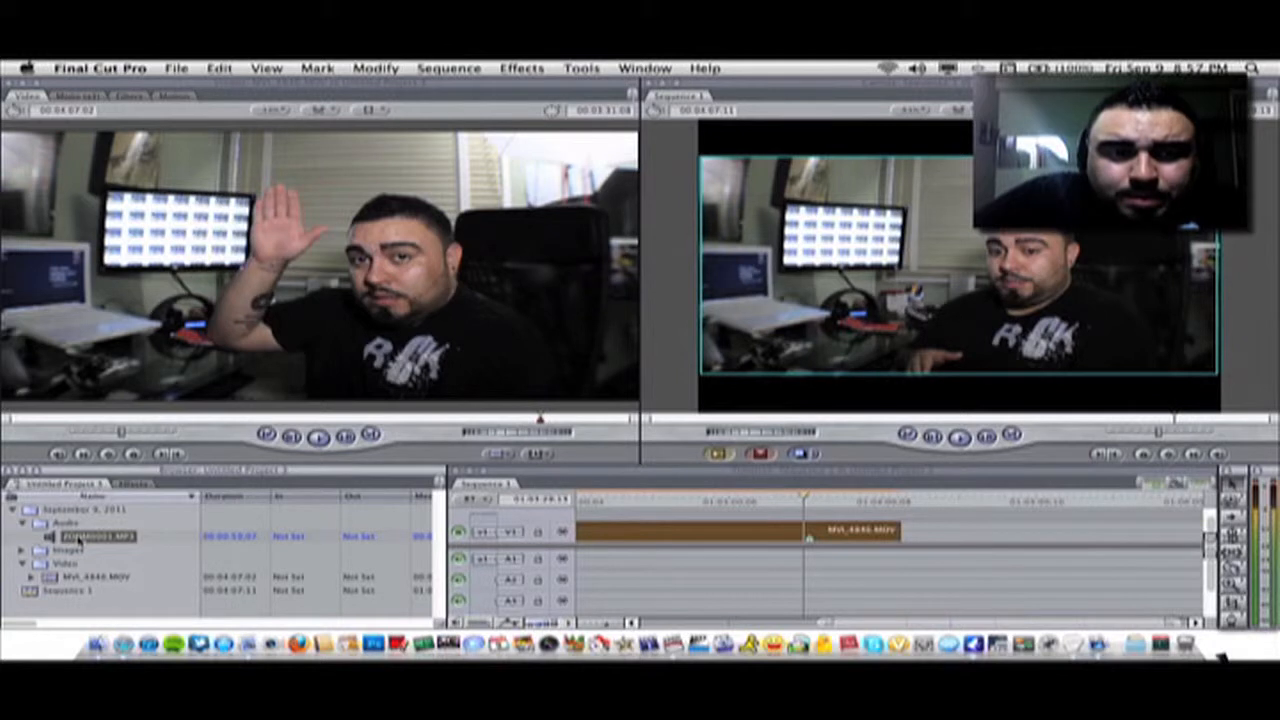
drag(82, 537, 189, 344)
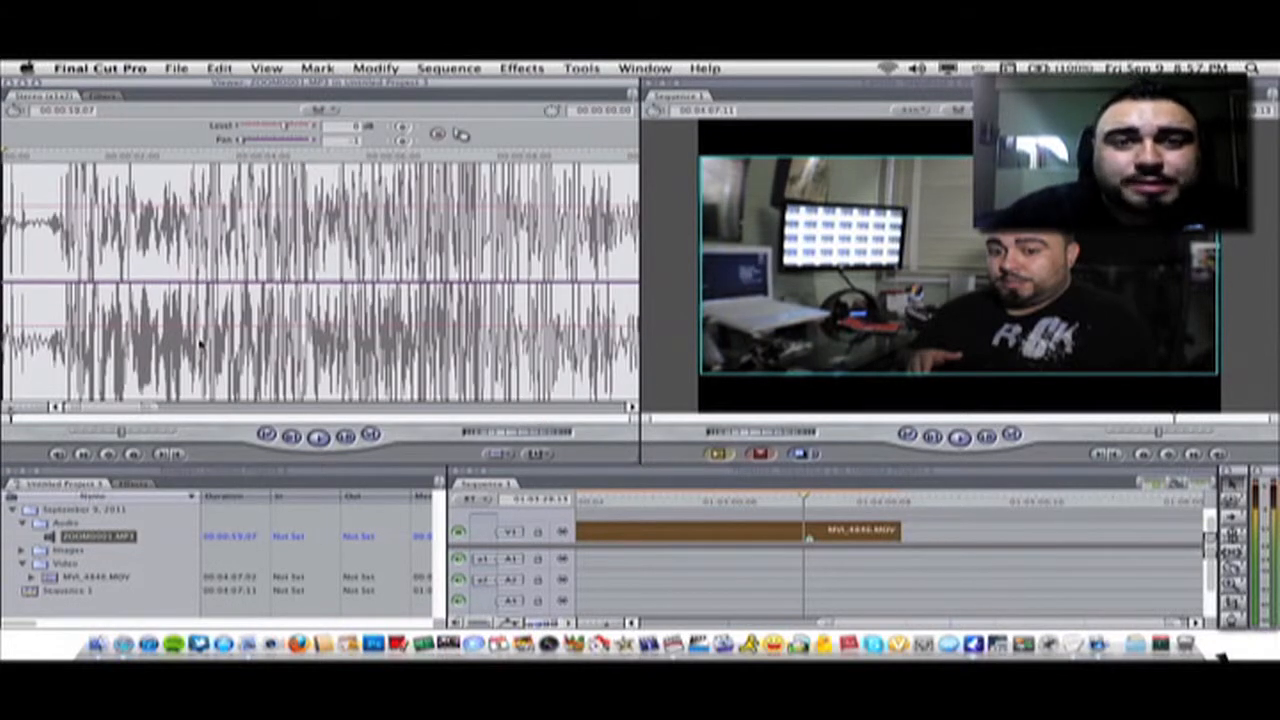
Play and zoom through the ZOOM0001.MP3 waveform in the viewer to locate the clap spike
drag(150, 410, 350, 410)
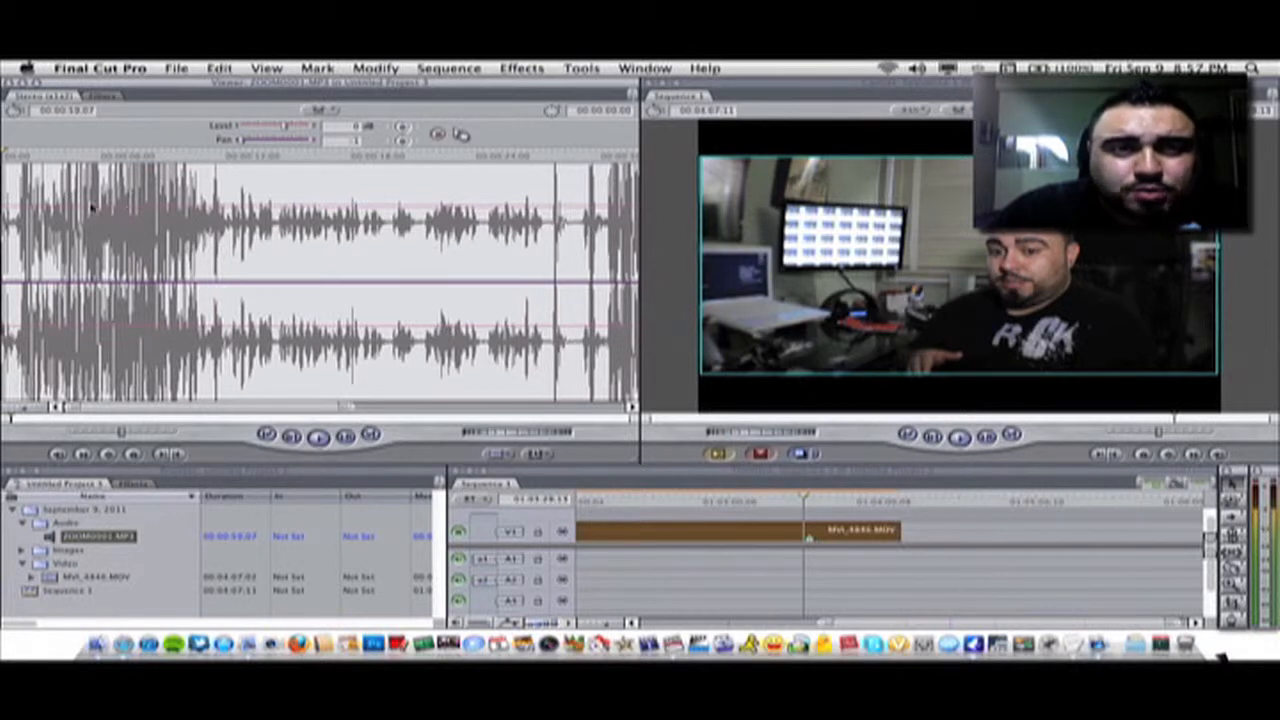
click(212, 158)
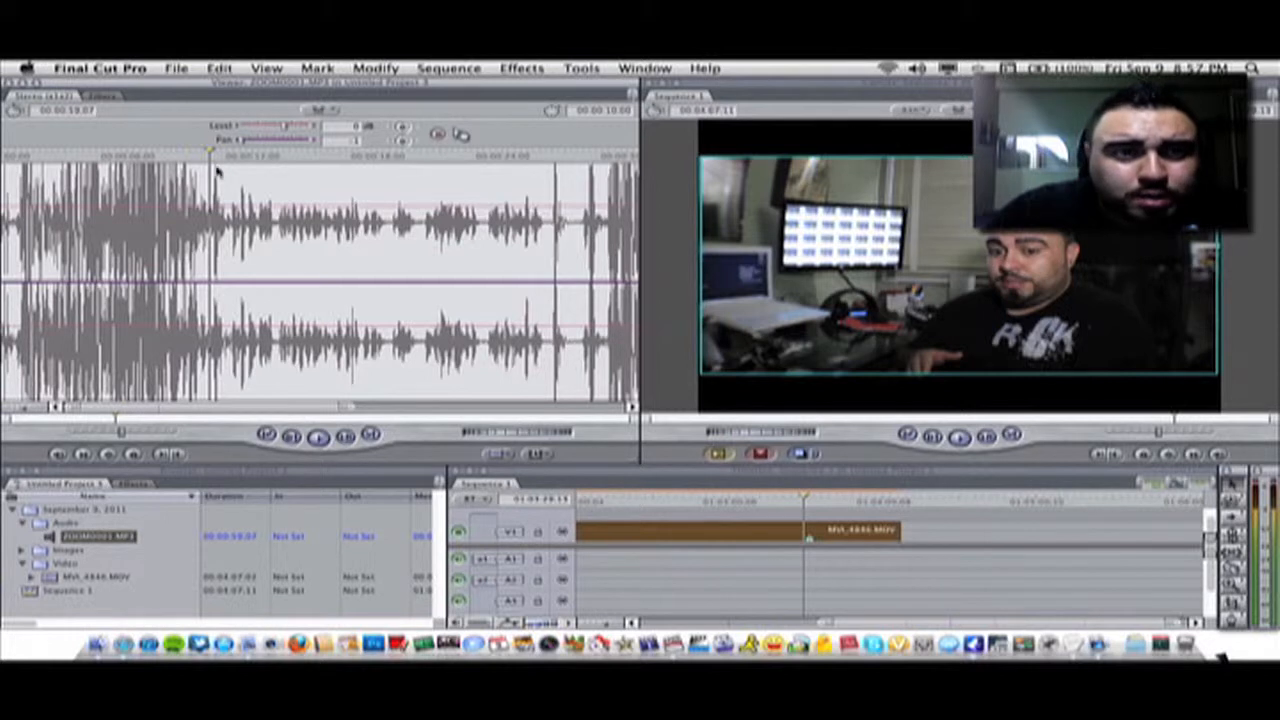
click(318, 437)
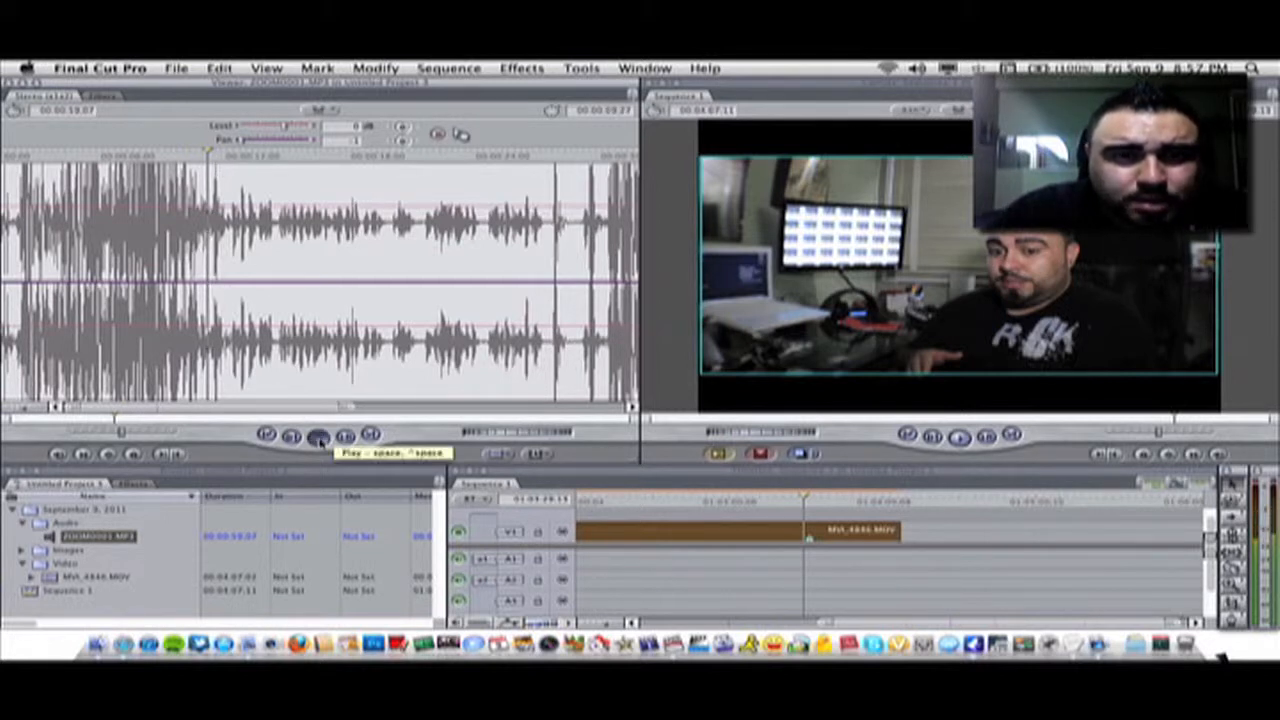
click(318, 437)
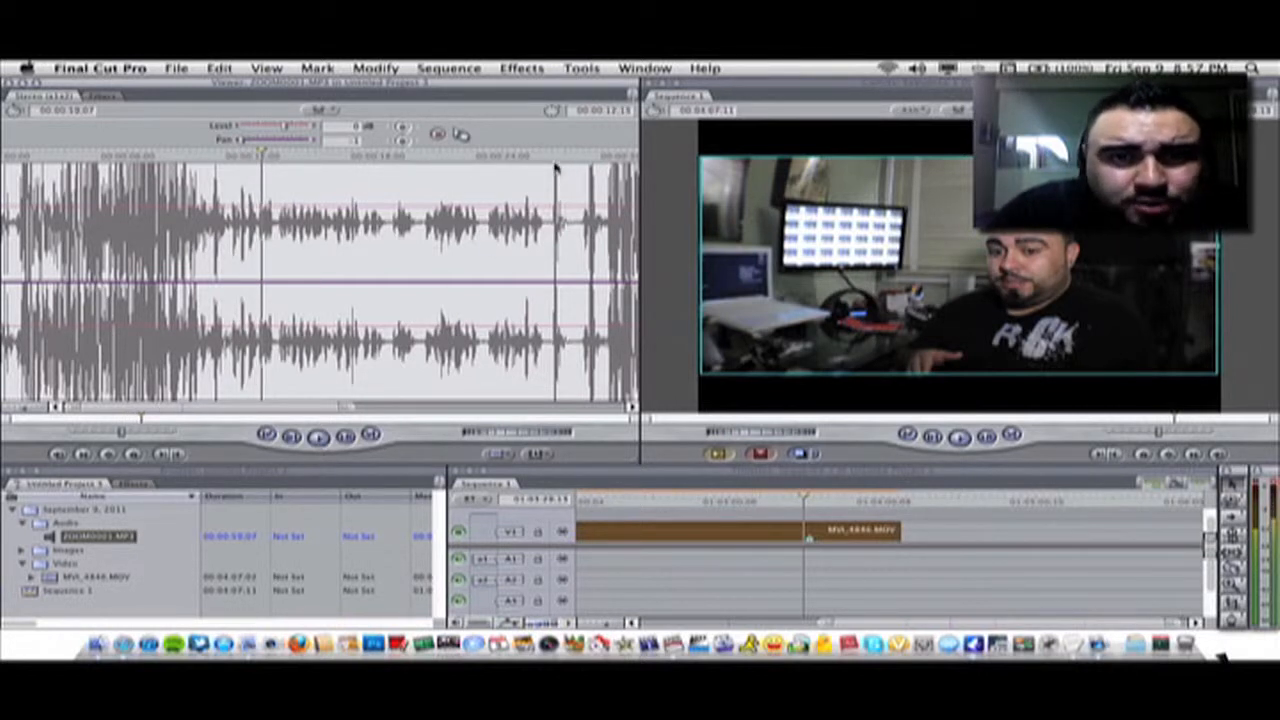
click(547, 158)
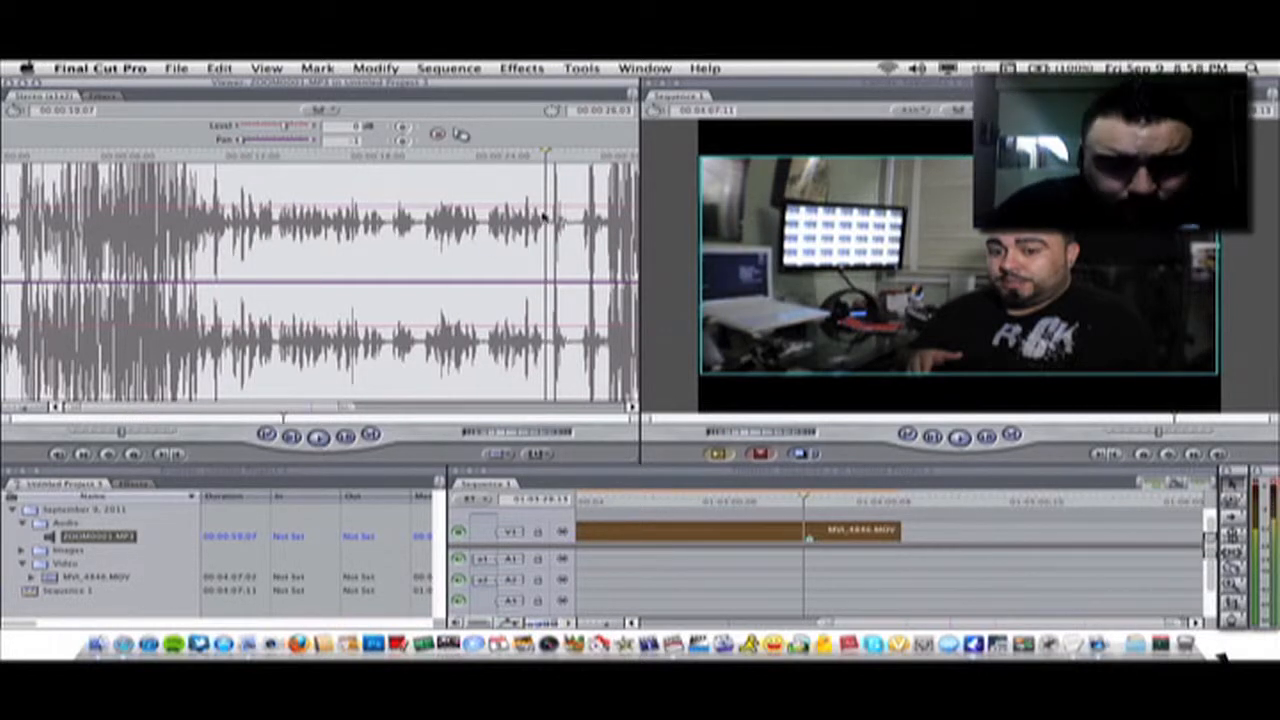
click(552, 211)
click(340, 204)
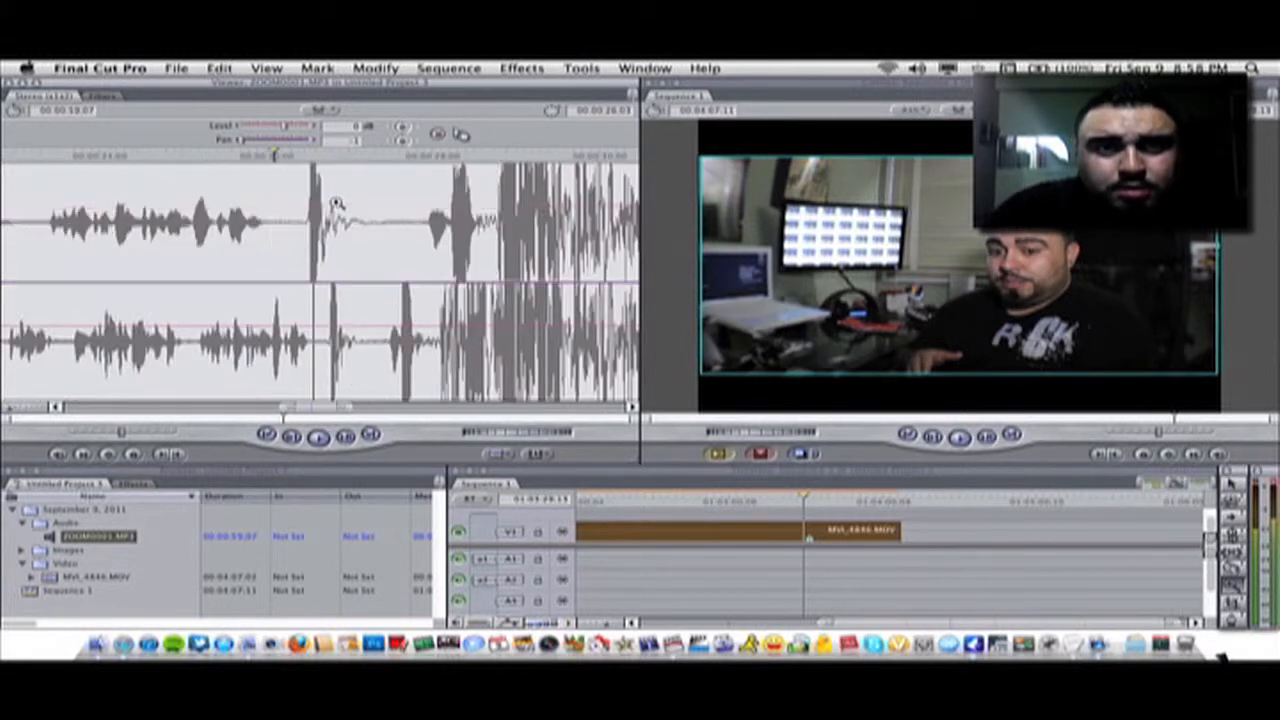
click(323, 204)
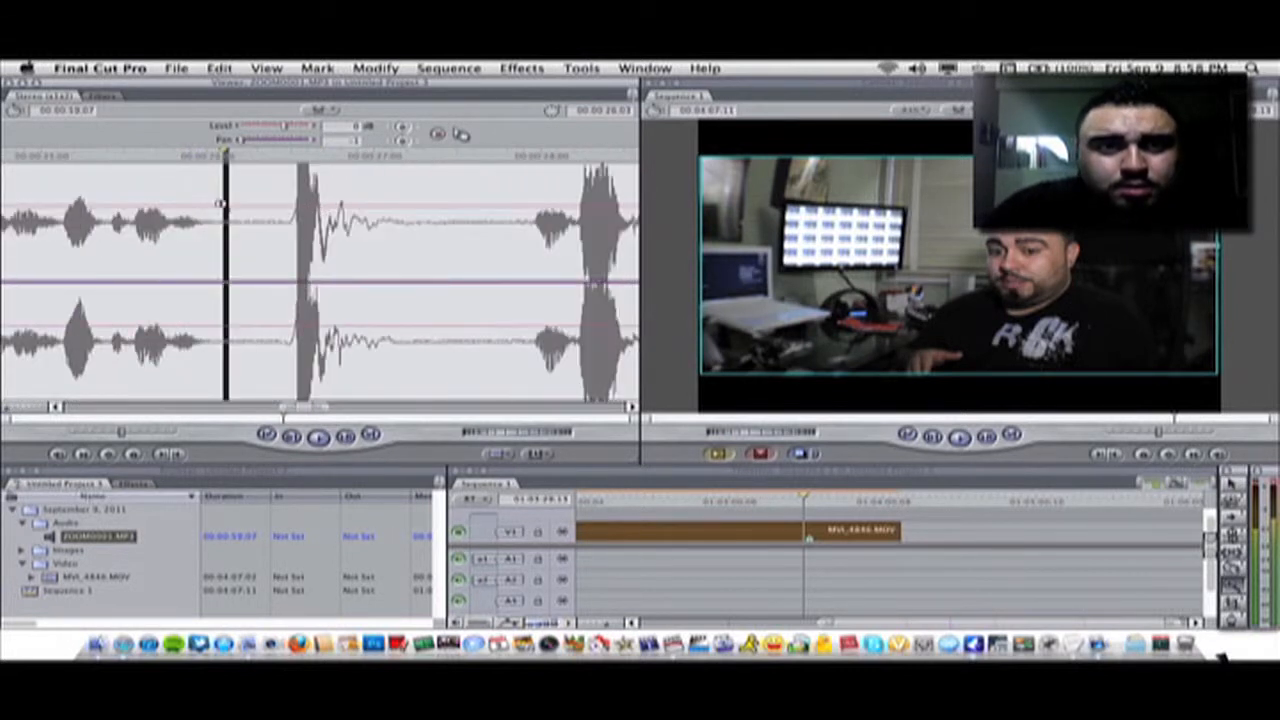
click(25, 162)
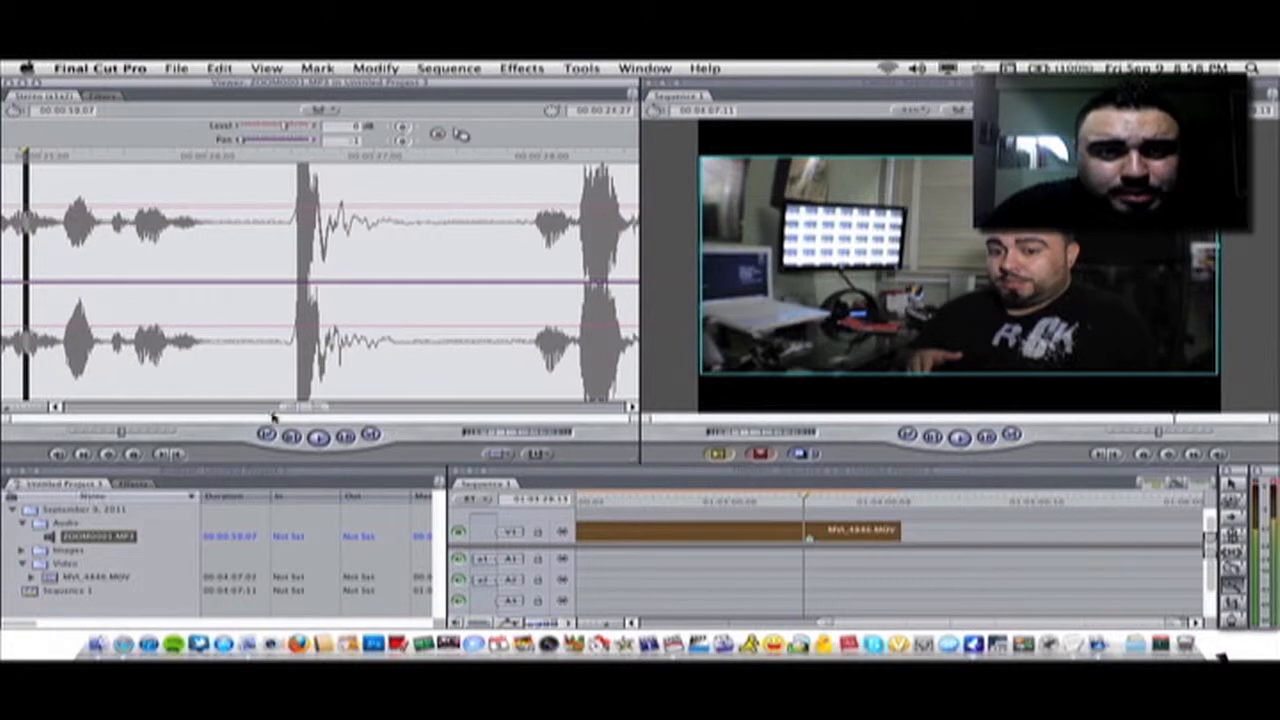
click(318, 437)
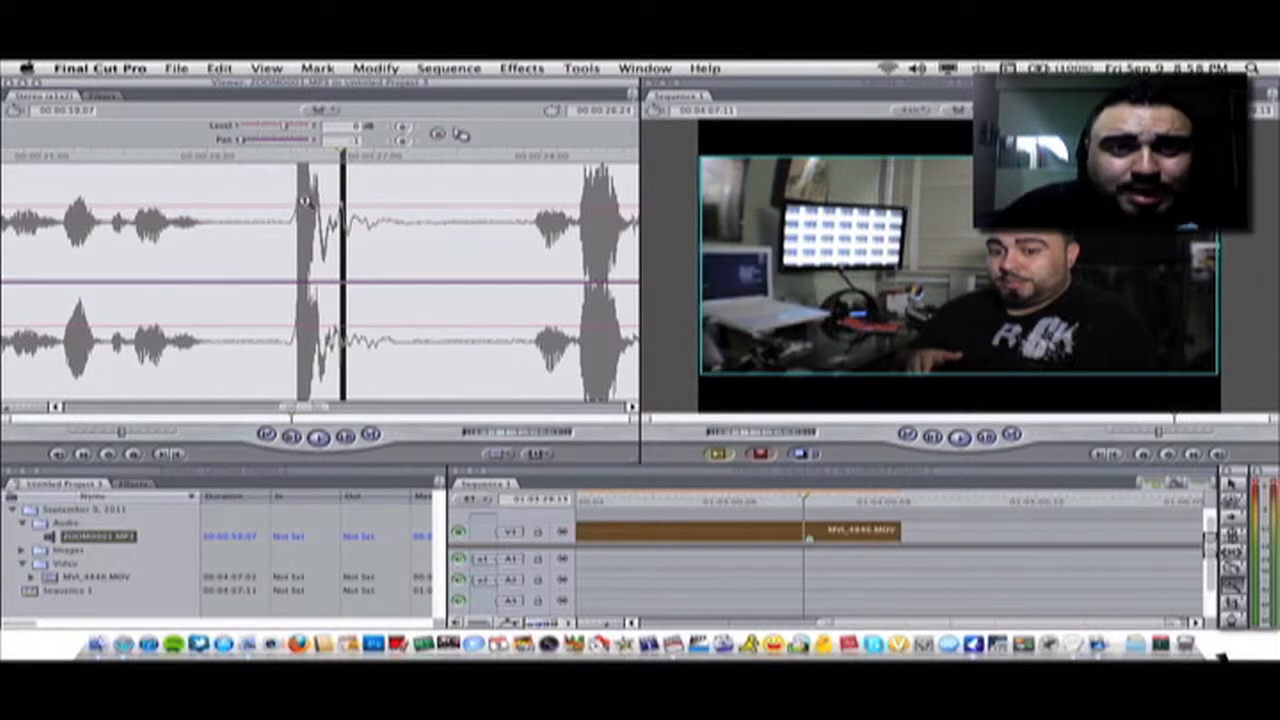
click(305, 201)
click(310, 204)
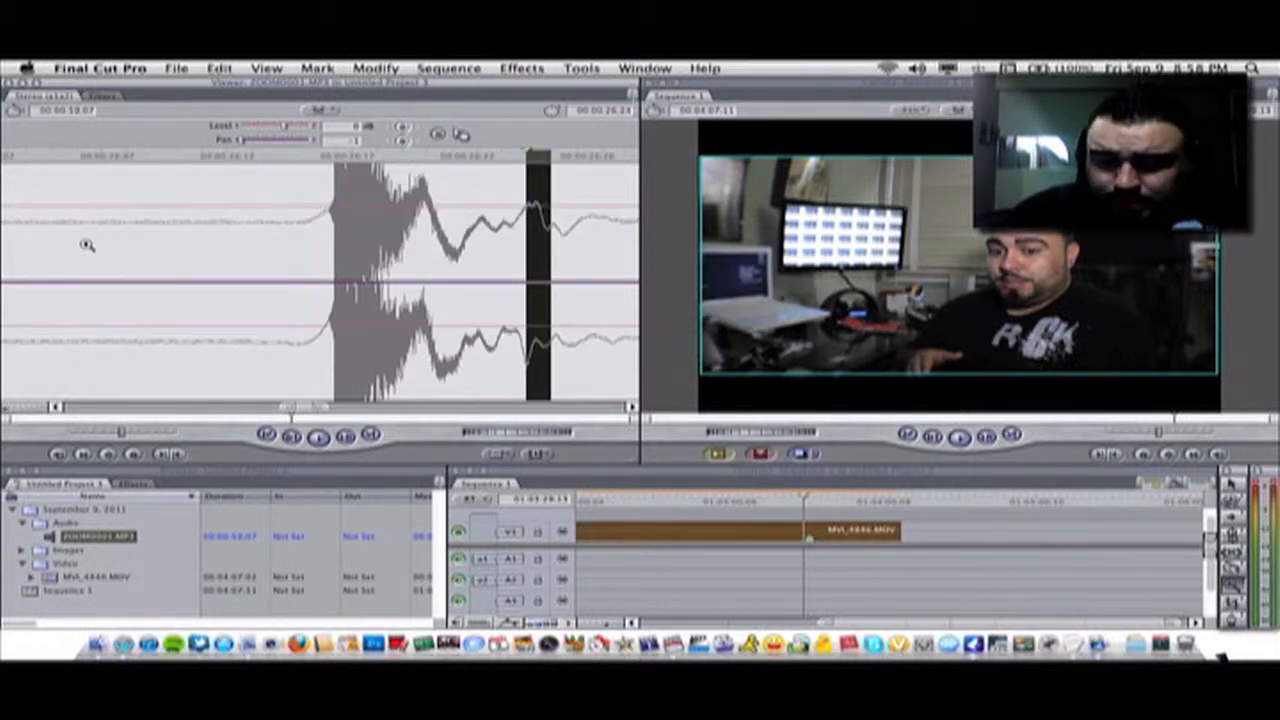
Step frame by frame to the start of the audio's clap spike and mark that frame
key(Left)
key(Left)
key(Left)
key(Left)
key(Left)
key(Left)
key(Left)
key(Left)
key(Left)
key(Left)
key(Left)
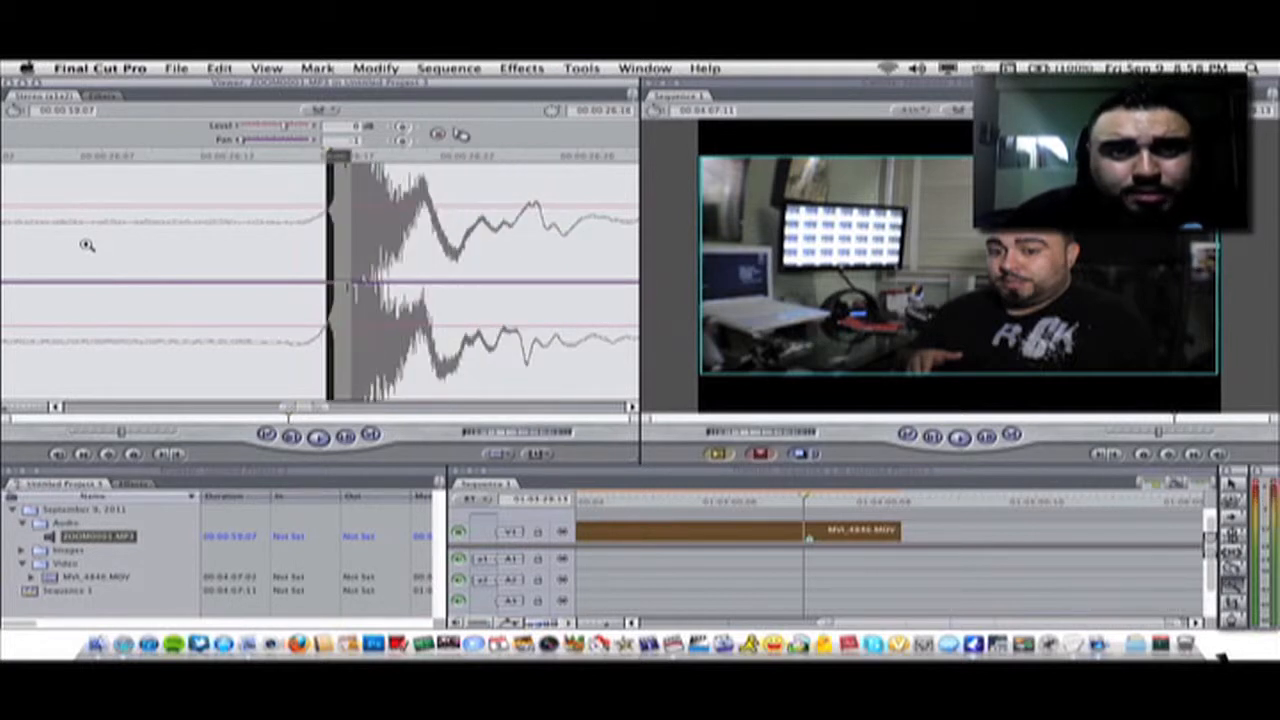
key(Right)
key(Right)
key(Right)
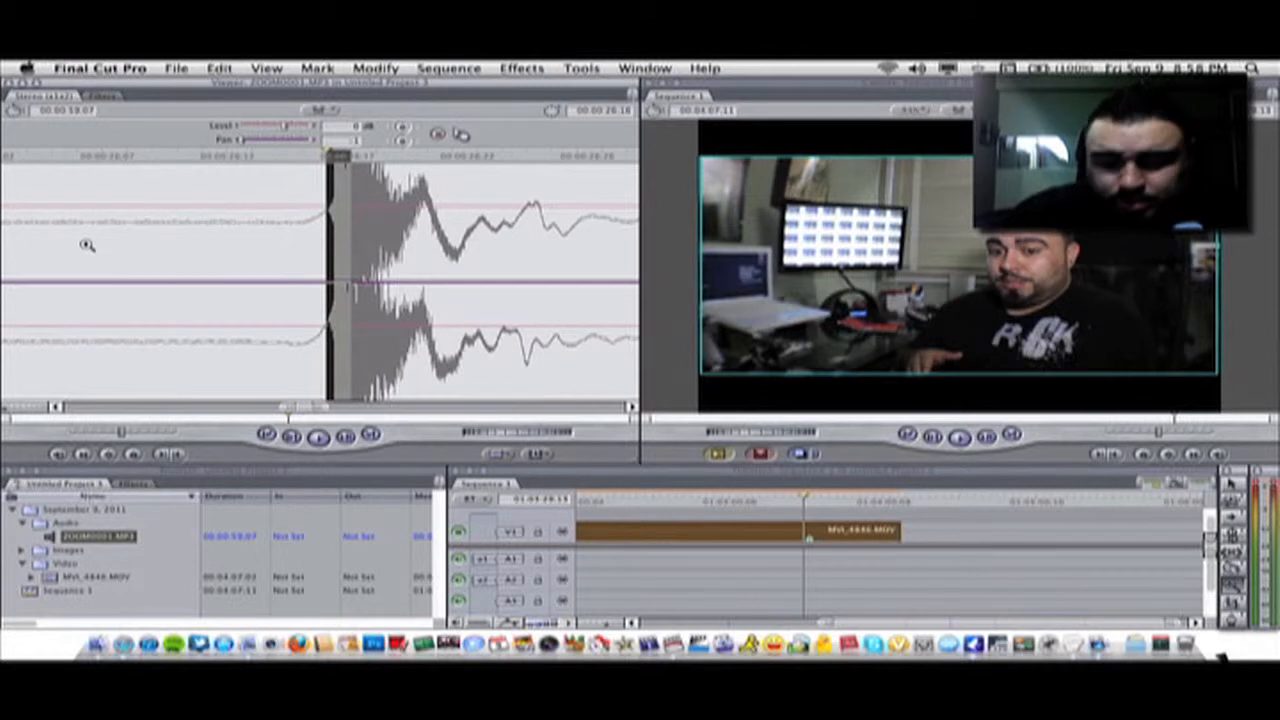
key(Left)
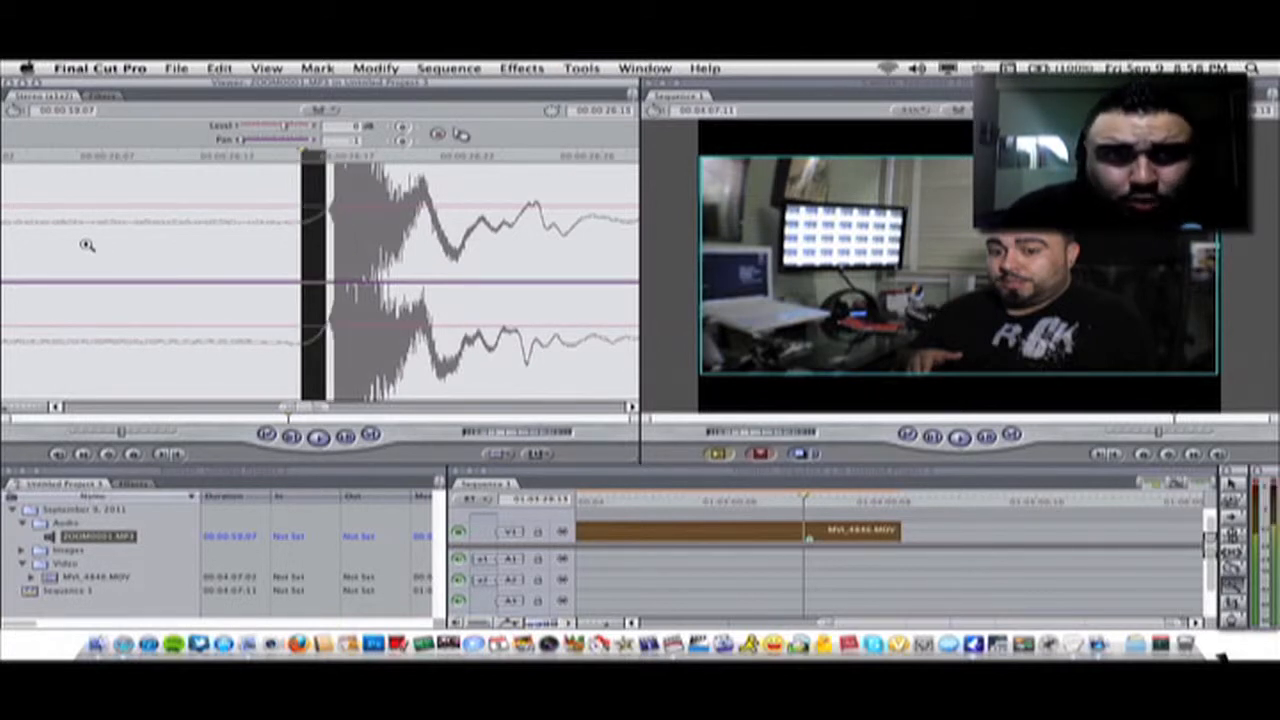
key(Right)
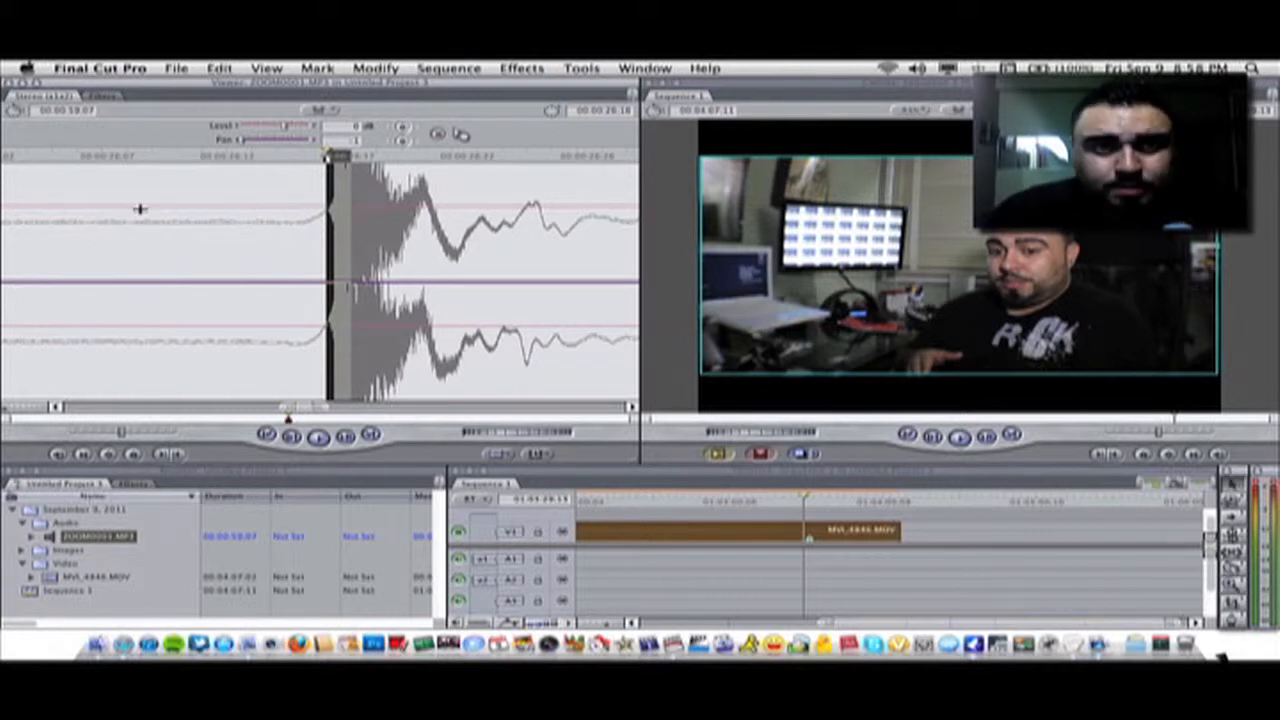
click(287, 158)
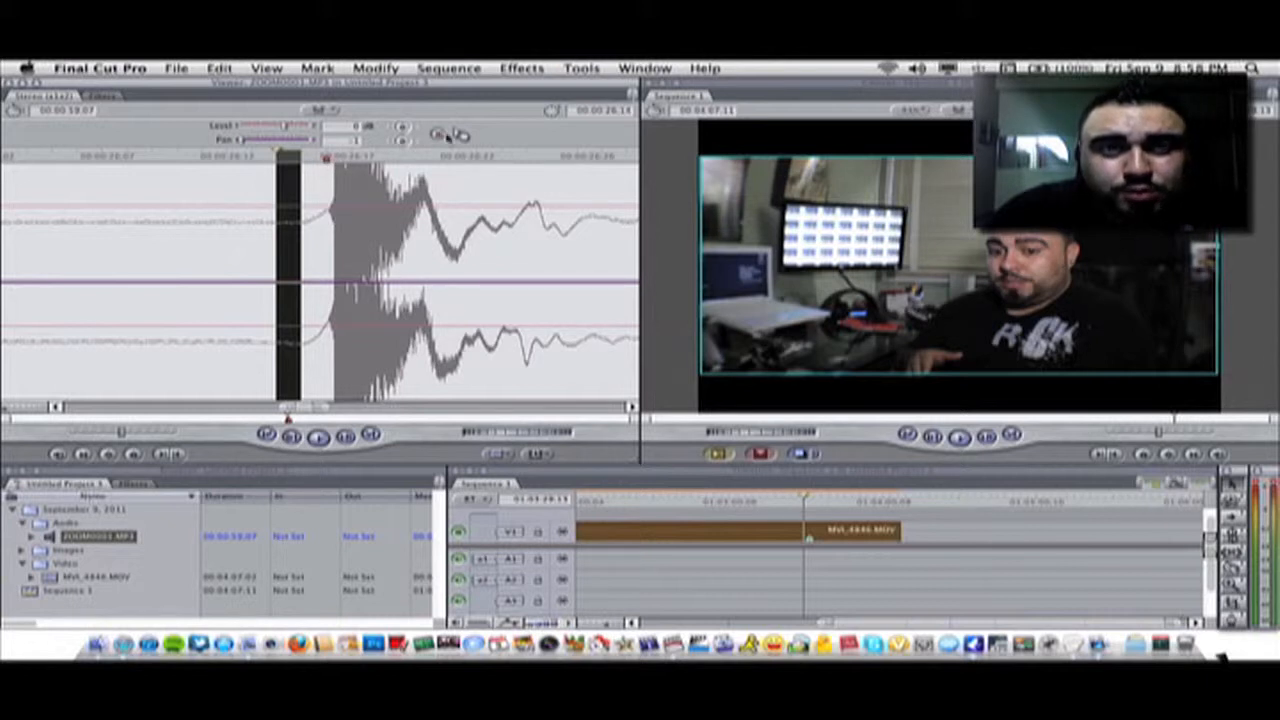
Edit ZOOM0001.MP3 into the sequence's audio tracks under the video and slide it toward the video's clap marker
drag(460, 133, 812, 557)
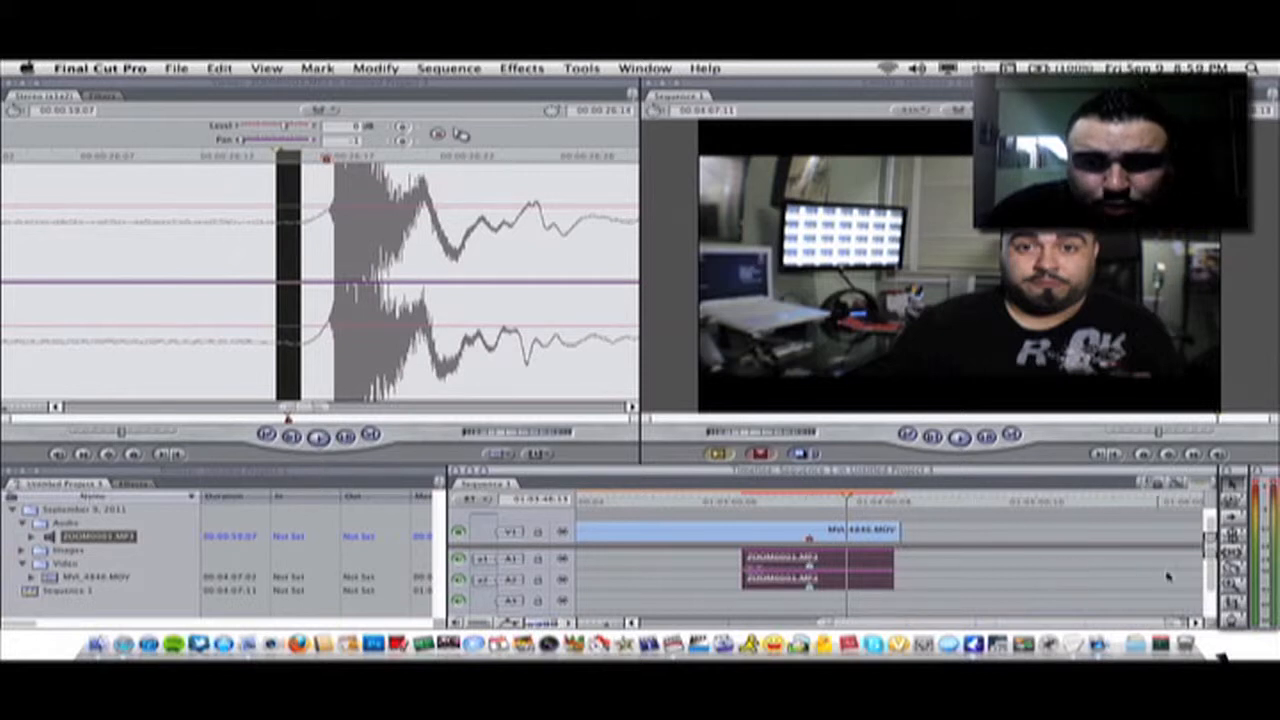
key(z)
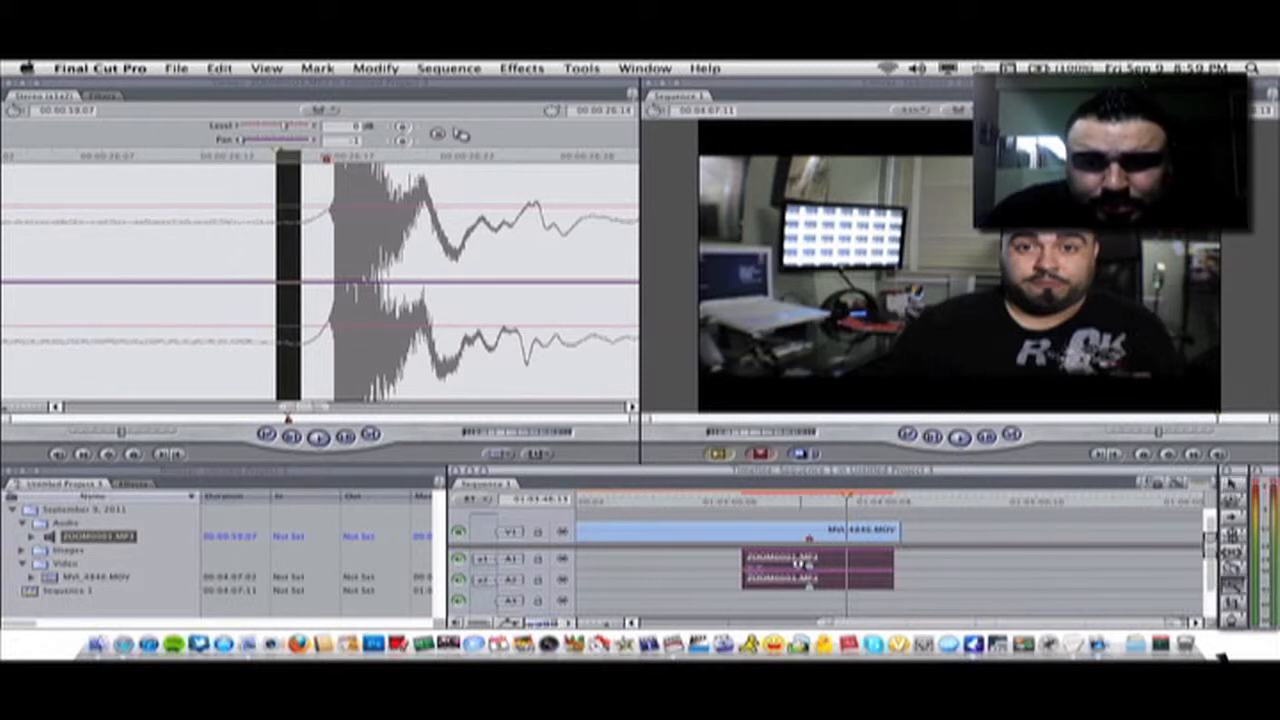
click(810, 561)
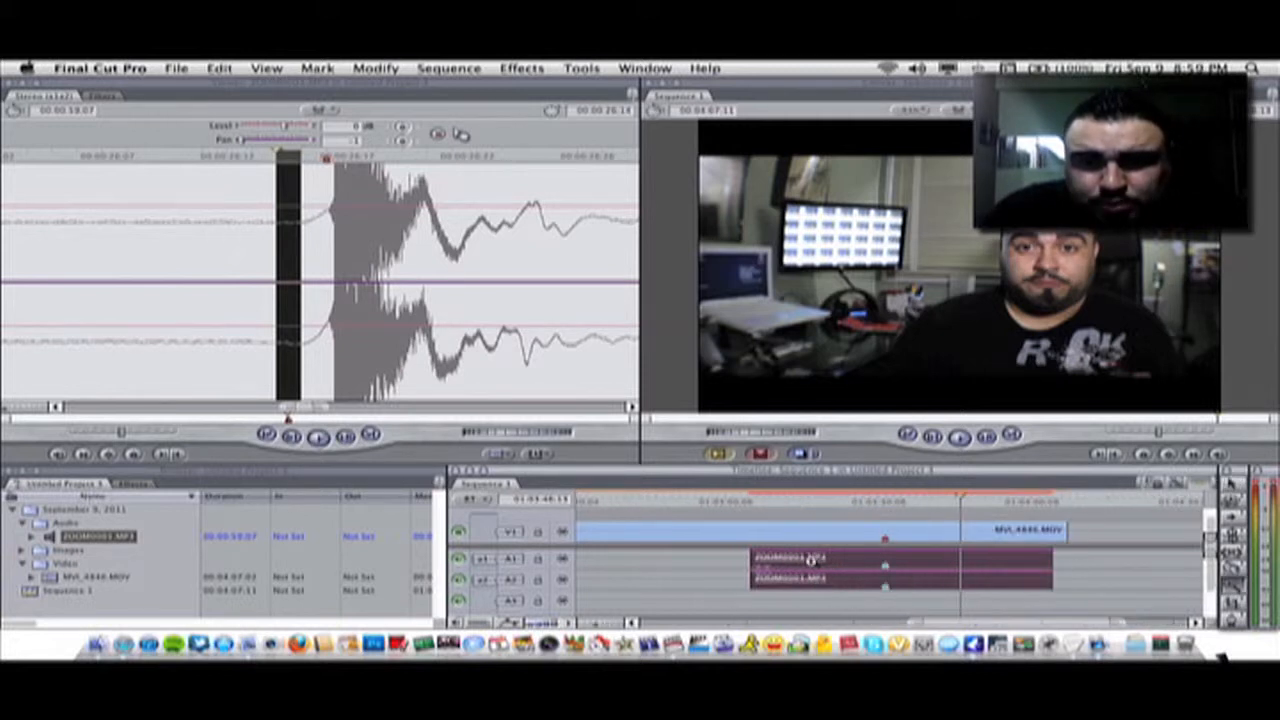
click(885, 561)
click(895, 558)
click(895, 558)
click(882, 560)
click(880, 560)
key(a)
double_click(915, 560)
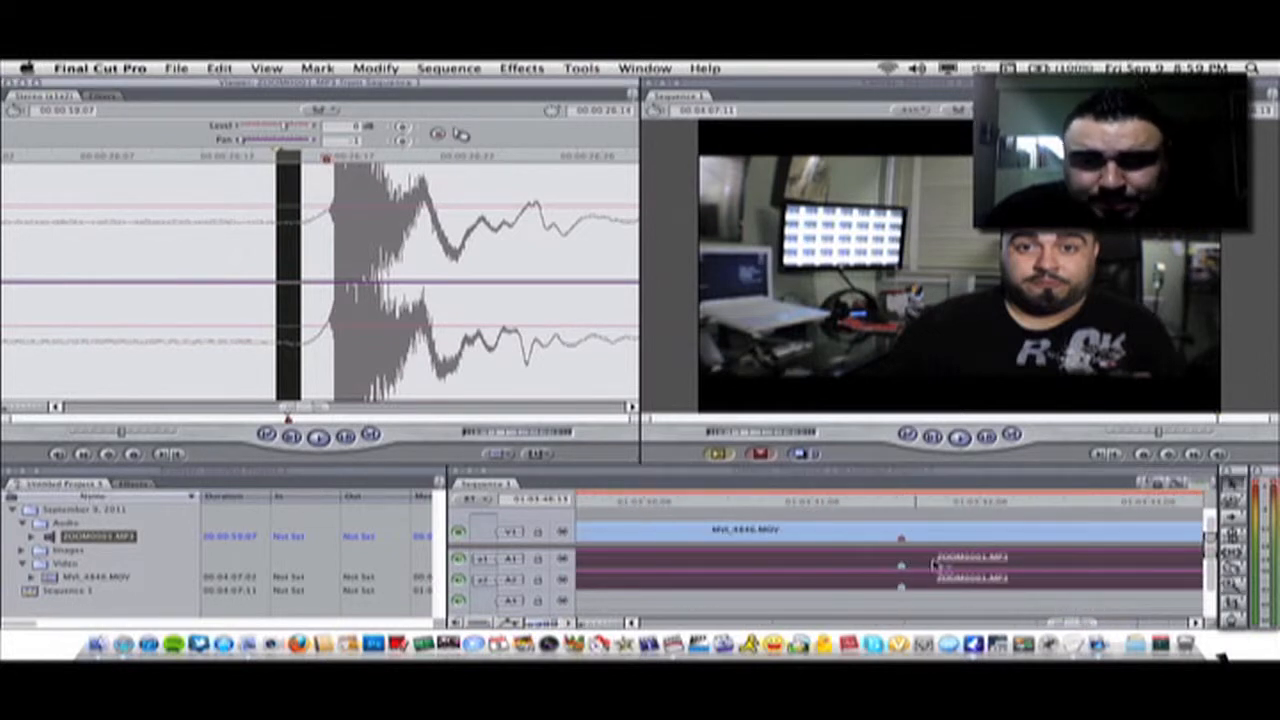
drag(925, 563, 974, 565)
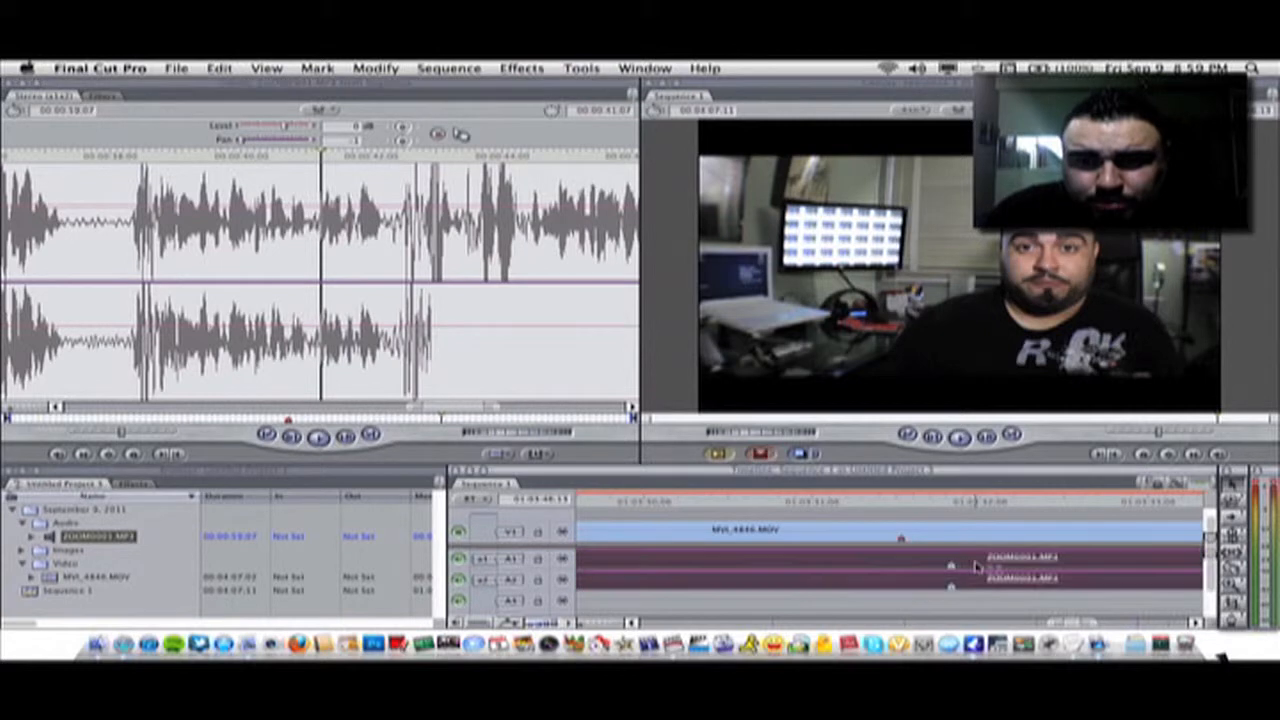
Zoom in closer and slide the audio clip so its clap marker lines up with the video's marker
key(z)
click(918, 560)
click(905, 561)
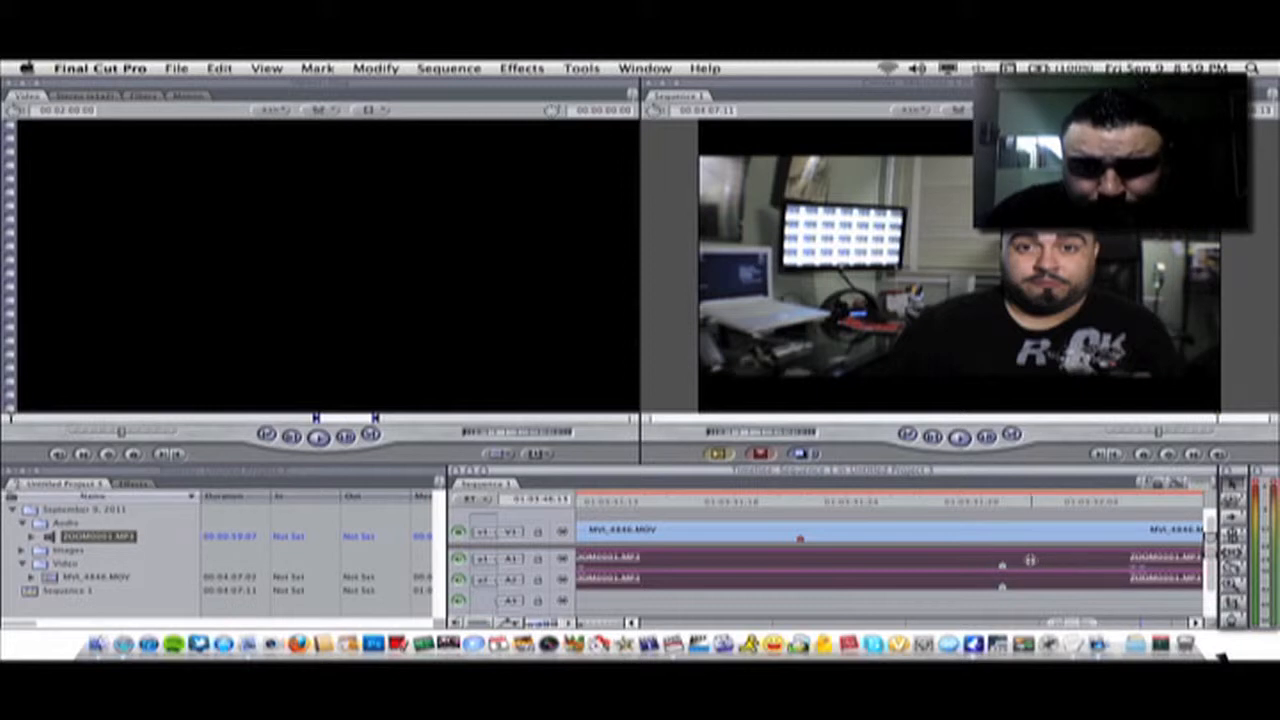
drag(1026, 560, 828, 564)
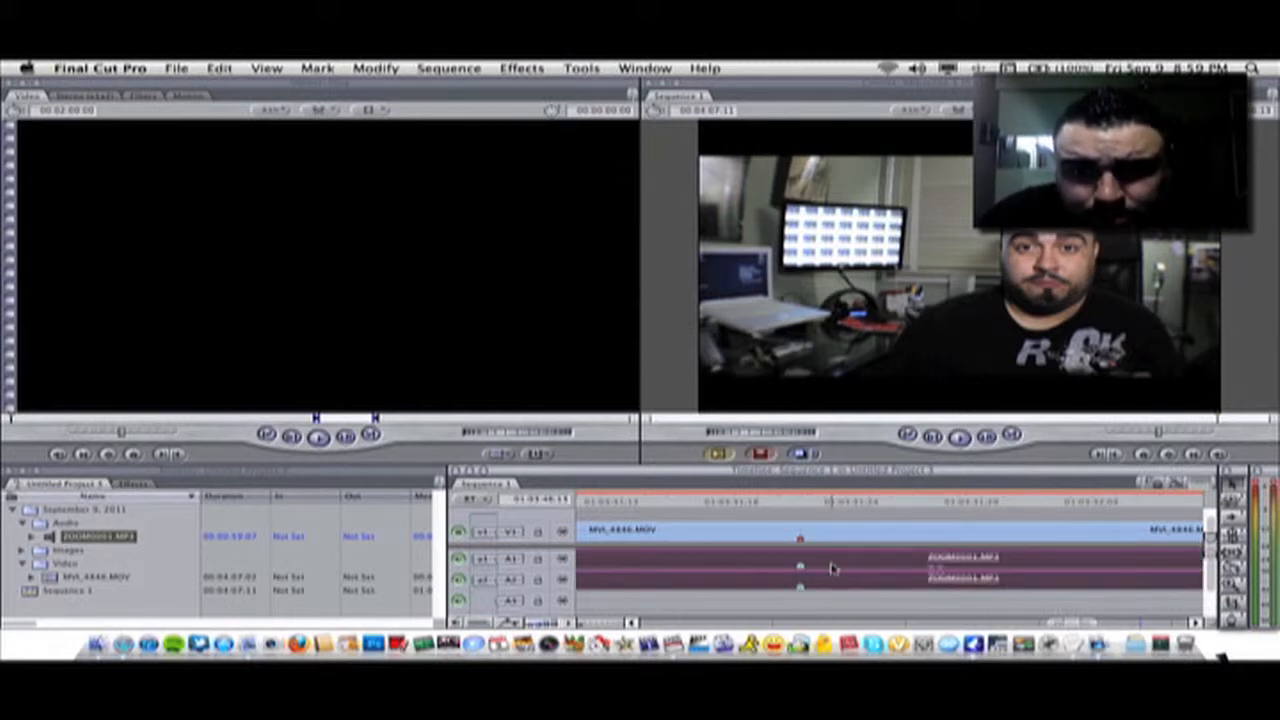
key(z)
click(805, 564)
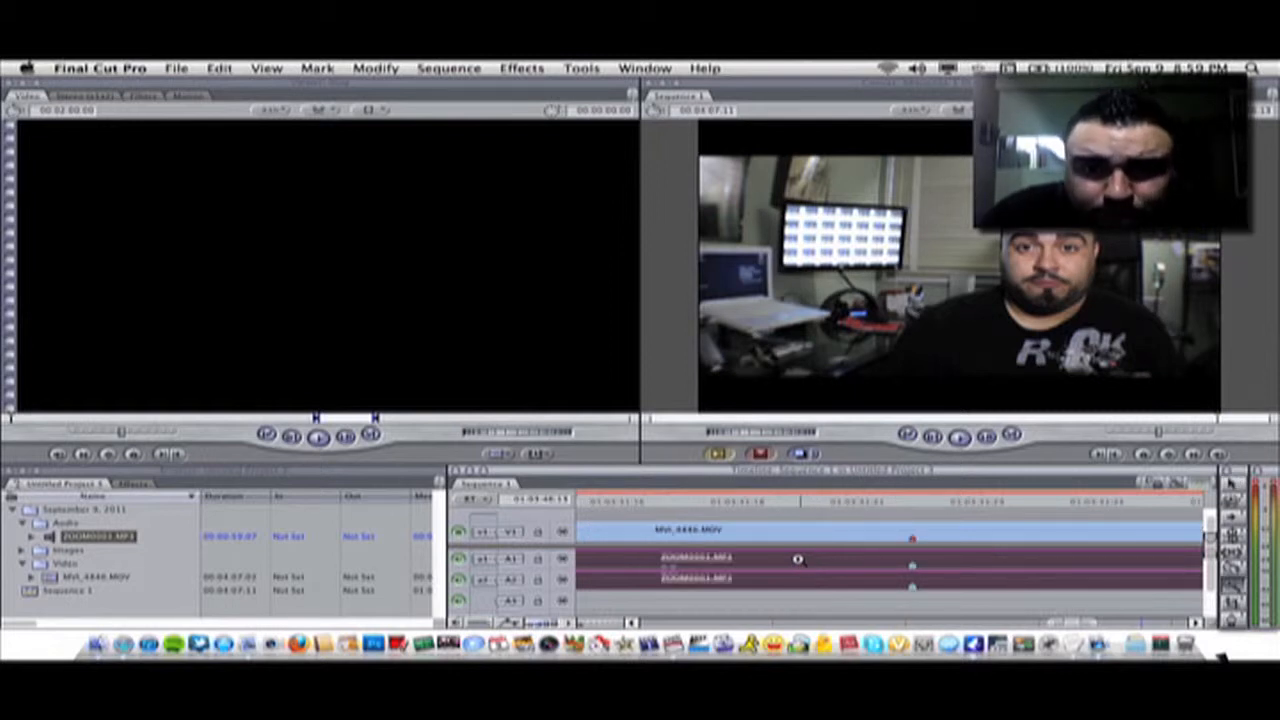
click(927, 565)
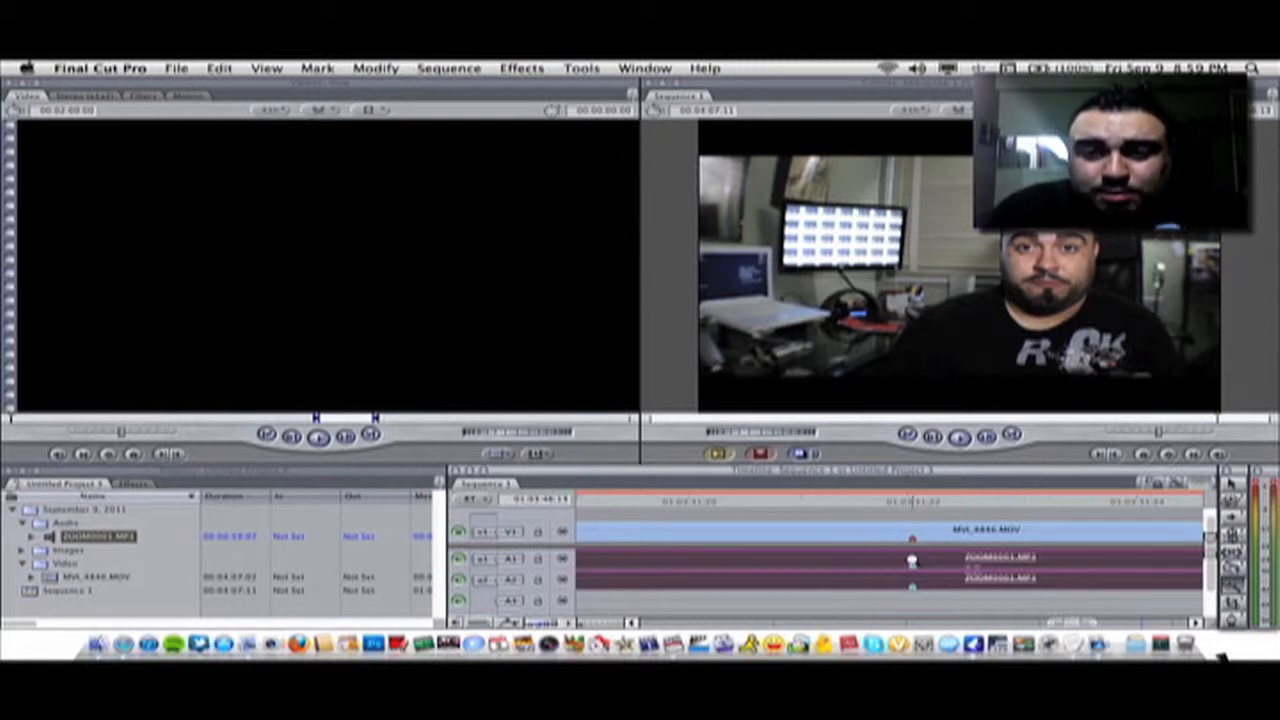
Cut the external audio at the clap marker and delete the audio portion before it
click(910, 558)
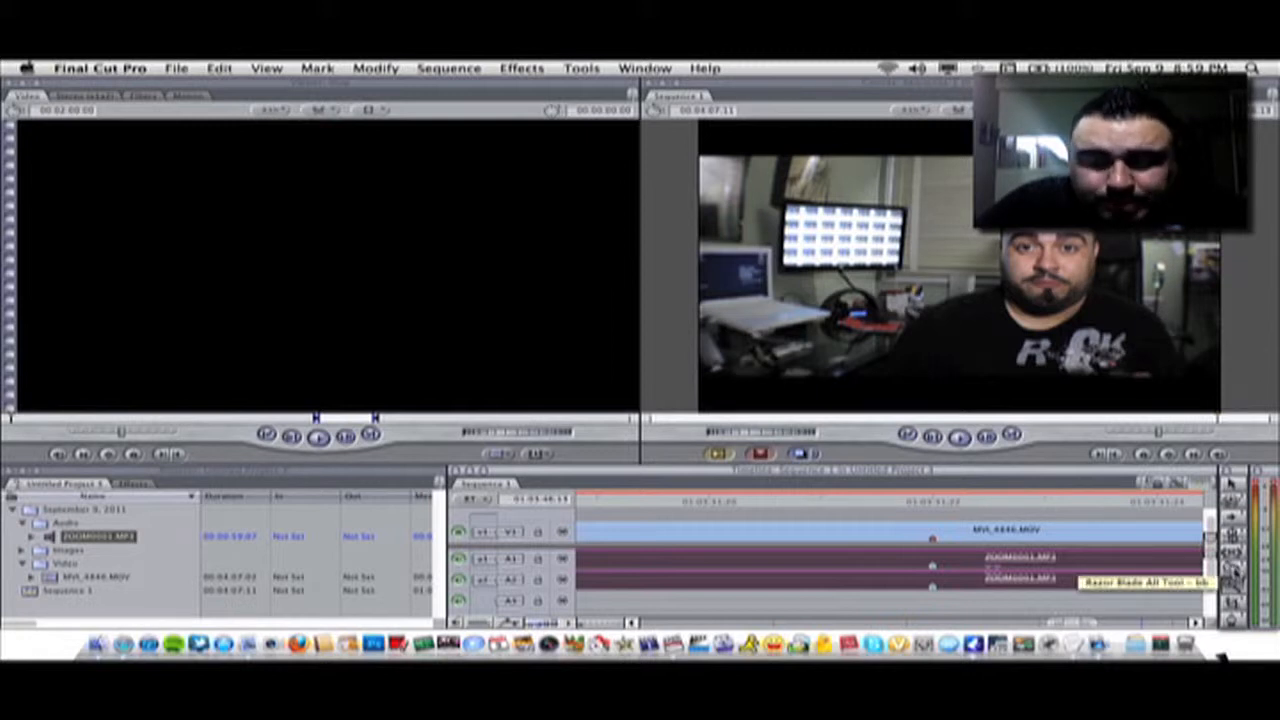
click(934, 560)
click(875, 563)
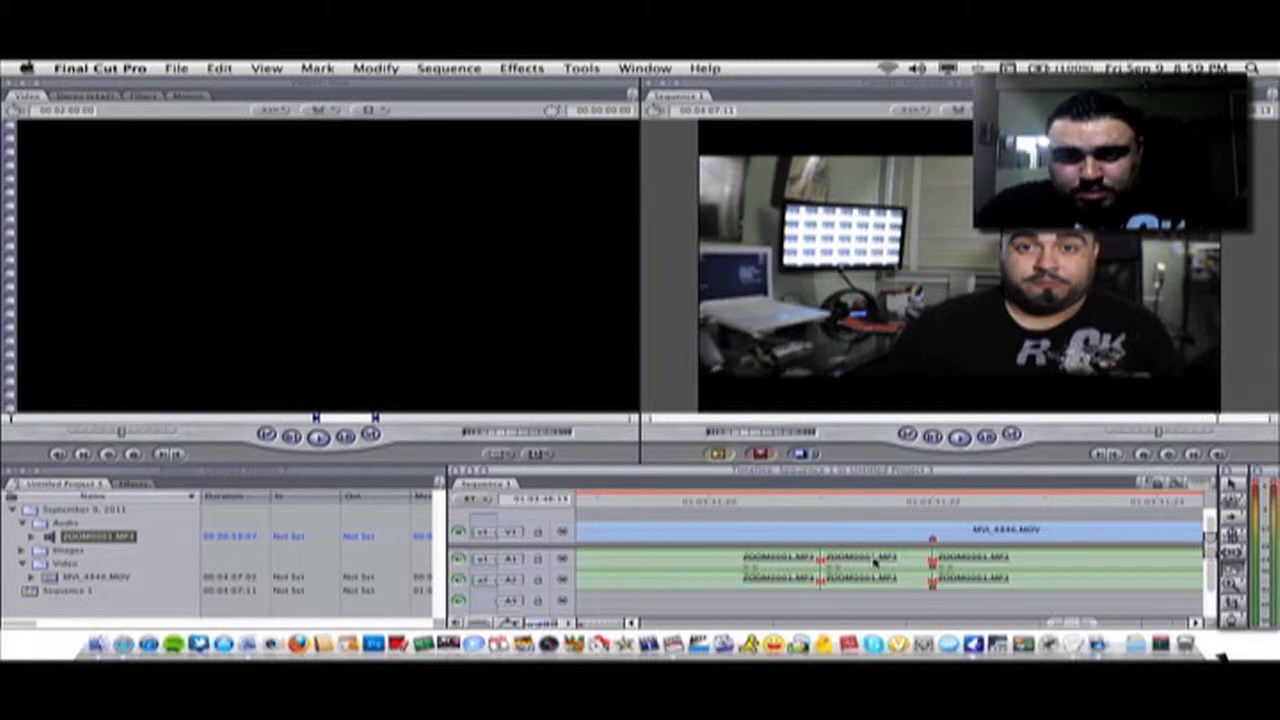
key(super+z)
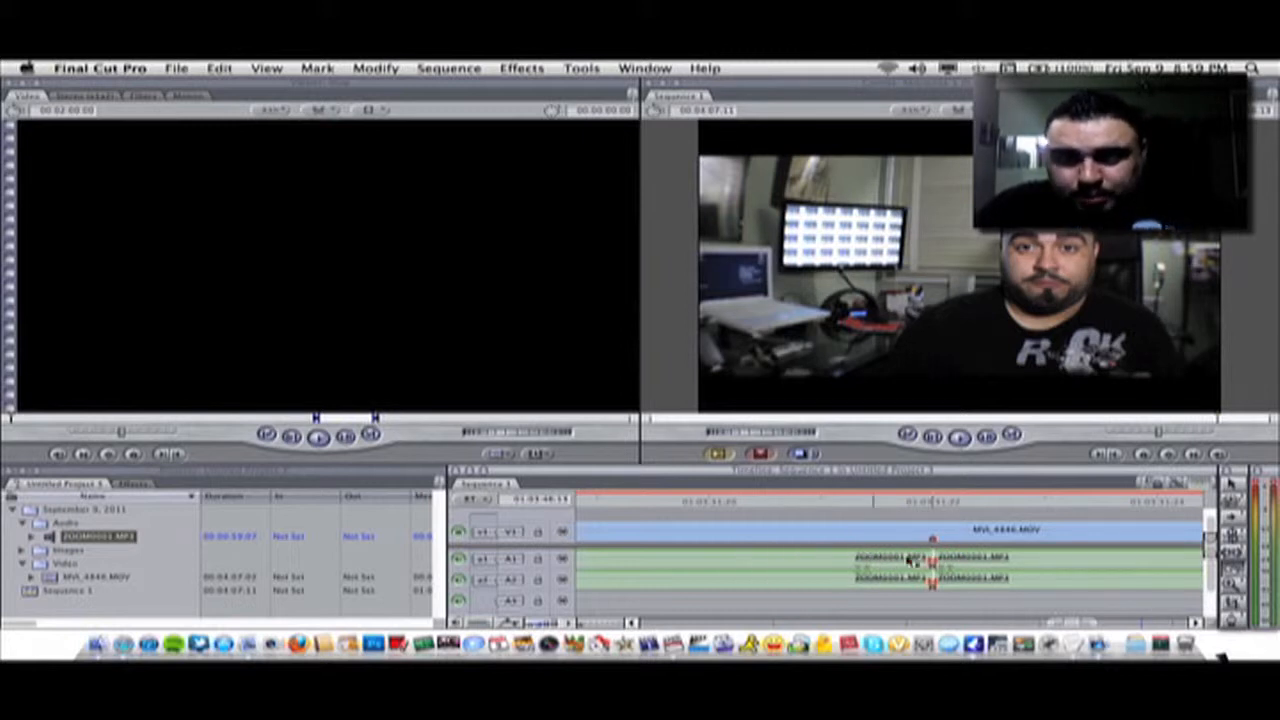
key(a)
click(870, 561)
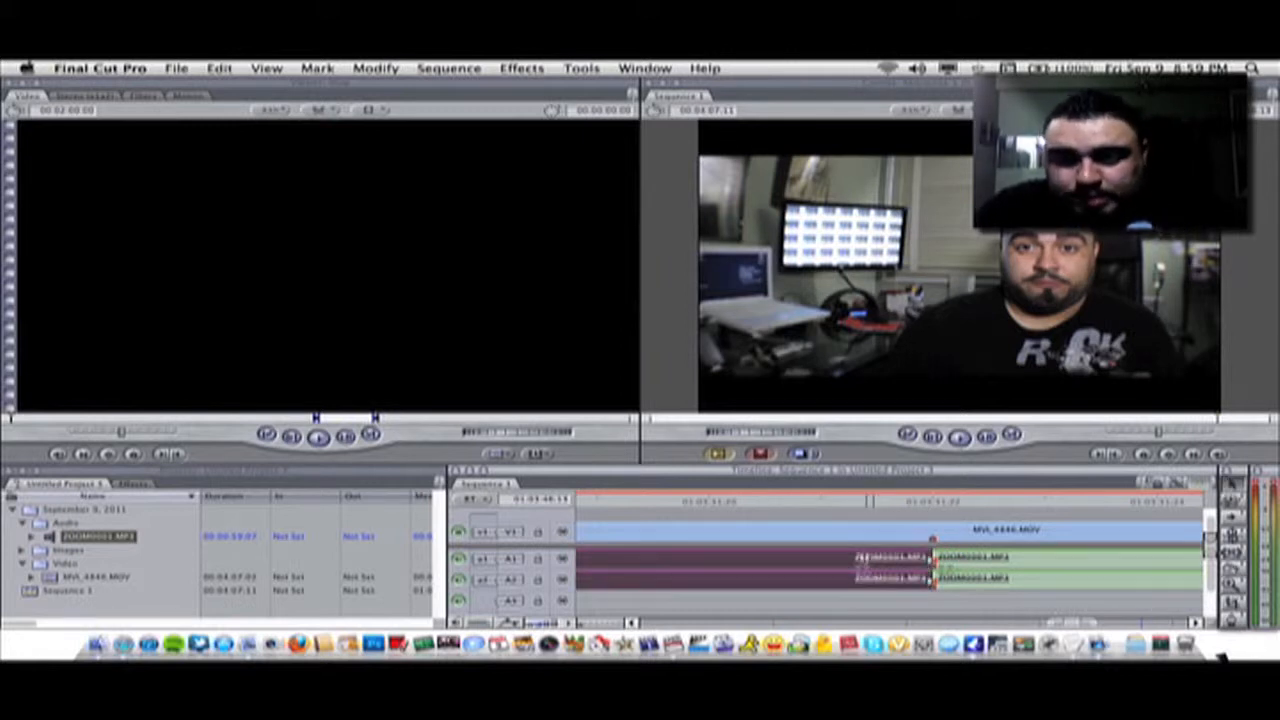
key(Delete)
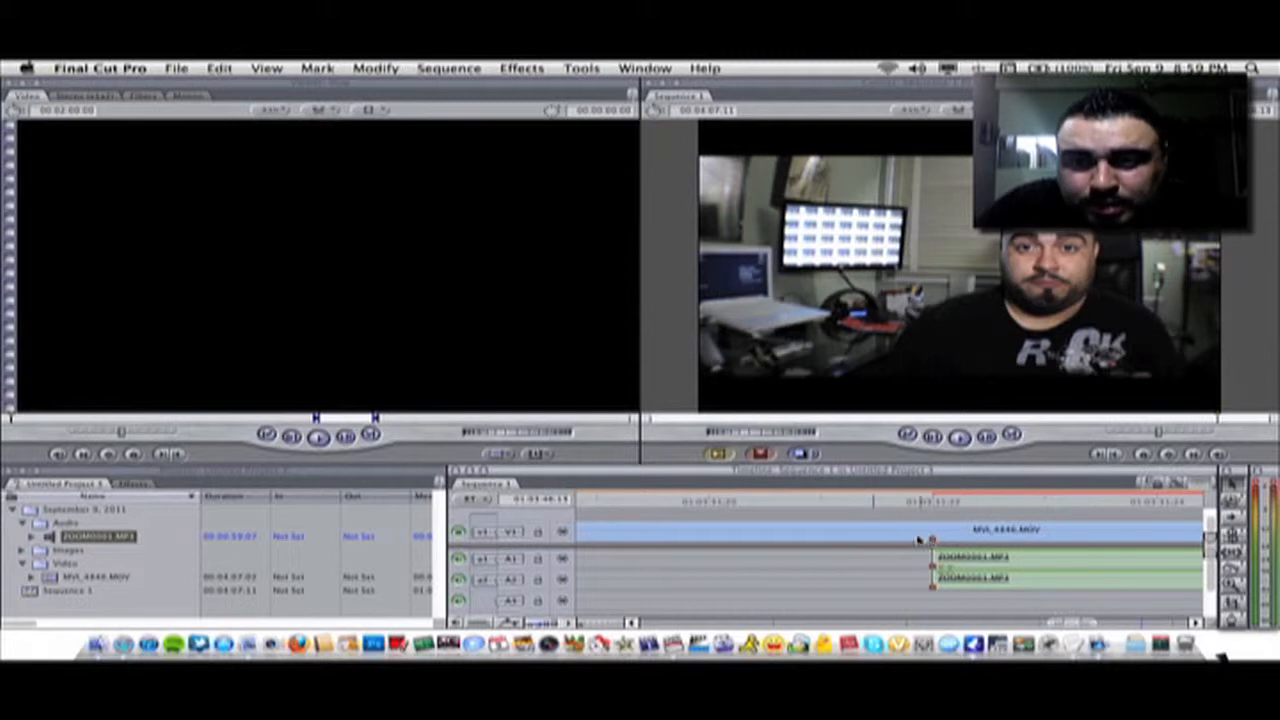
Blade the video clip at the clap point and delete the video portion before it
key(b)
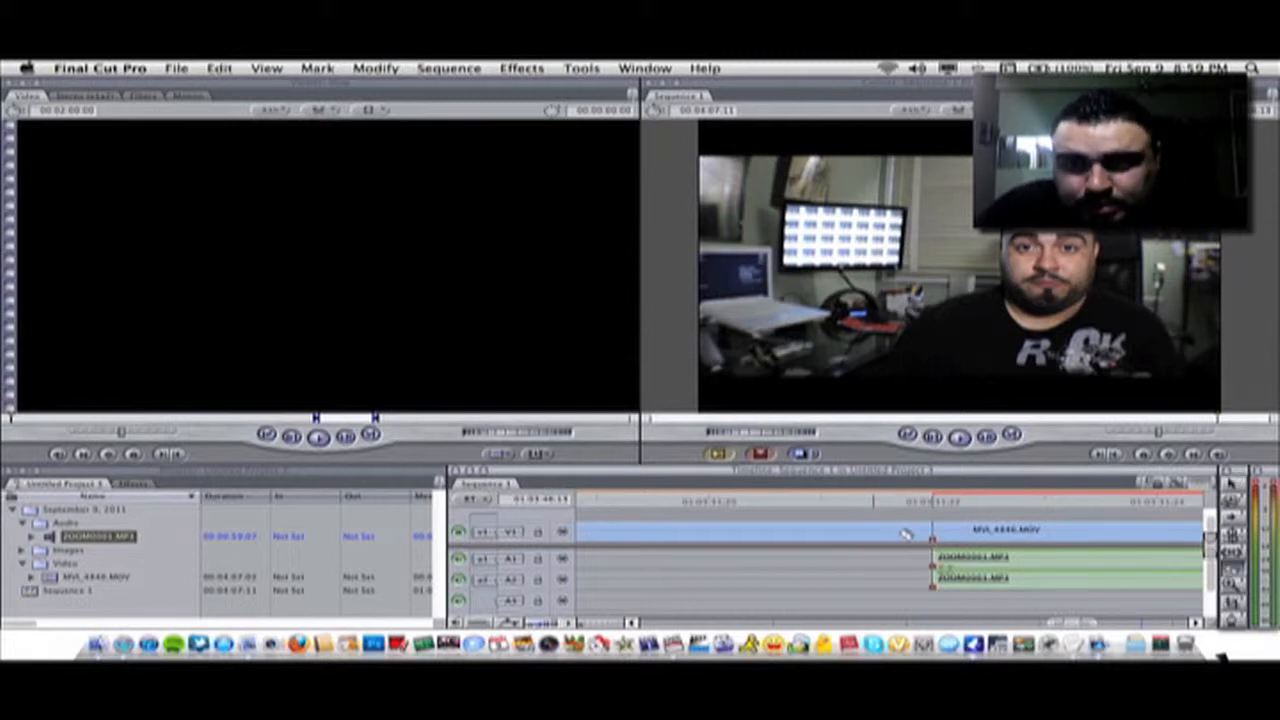
click(876, 532)
key(a)
click(810, 537)
key(Delete)
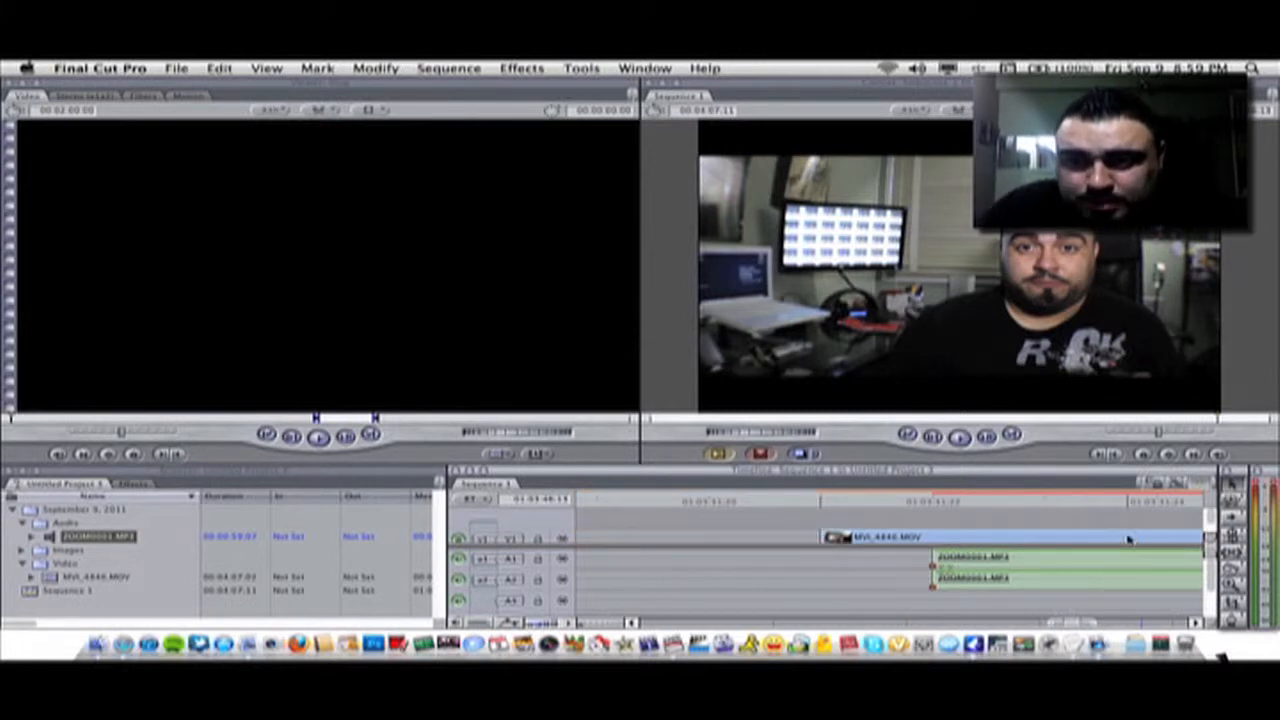
Trim the video and audio to a shared end point by deleting their trailing portions
click(1157, 537)
click(1157, 557)
click(1178, 539)
key(Delete)
click(1178, 560)
key(Delete)
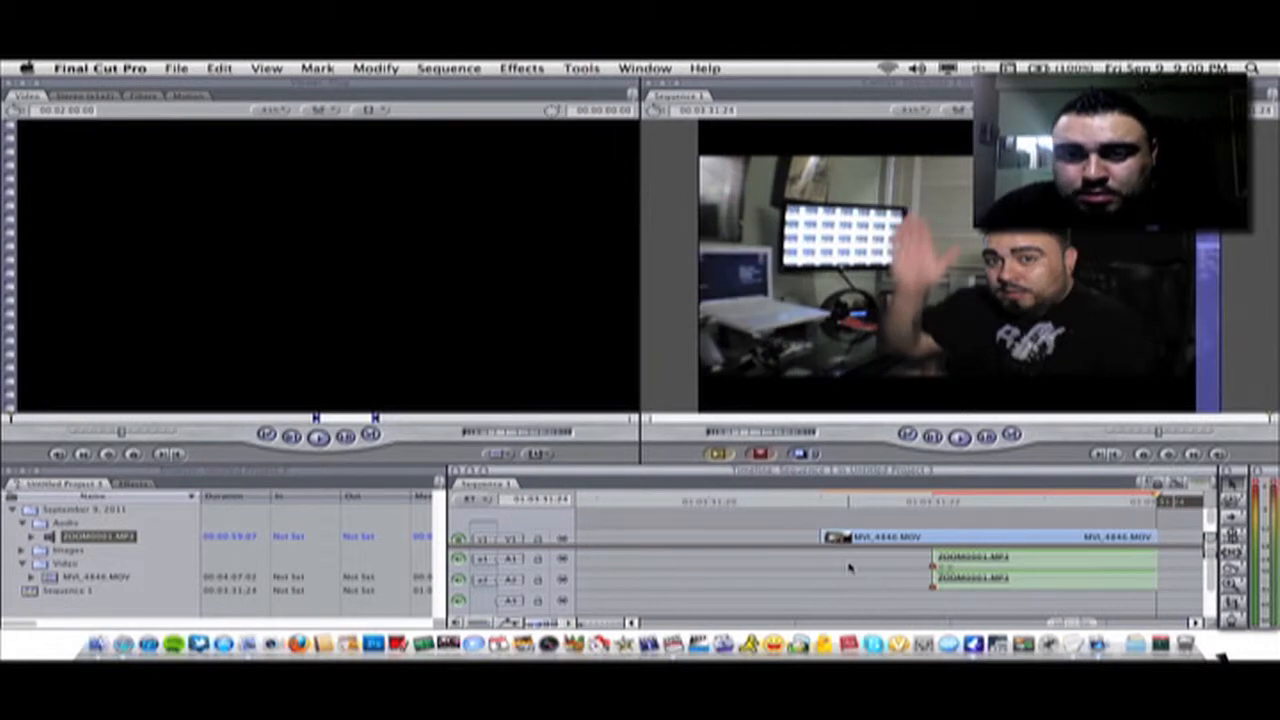
Delete the empty gap at the start so the synced clips begin at the sequence start
click(784, 540)
key(Delete)
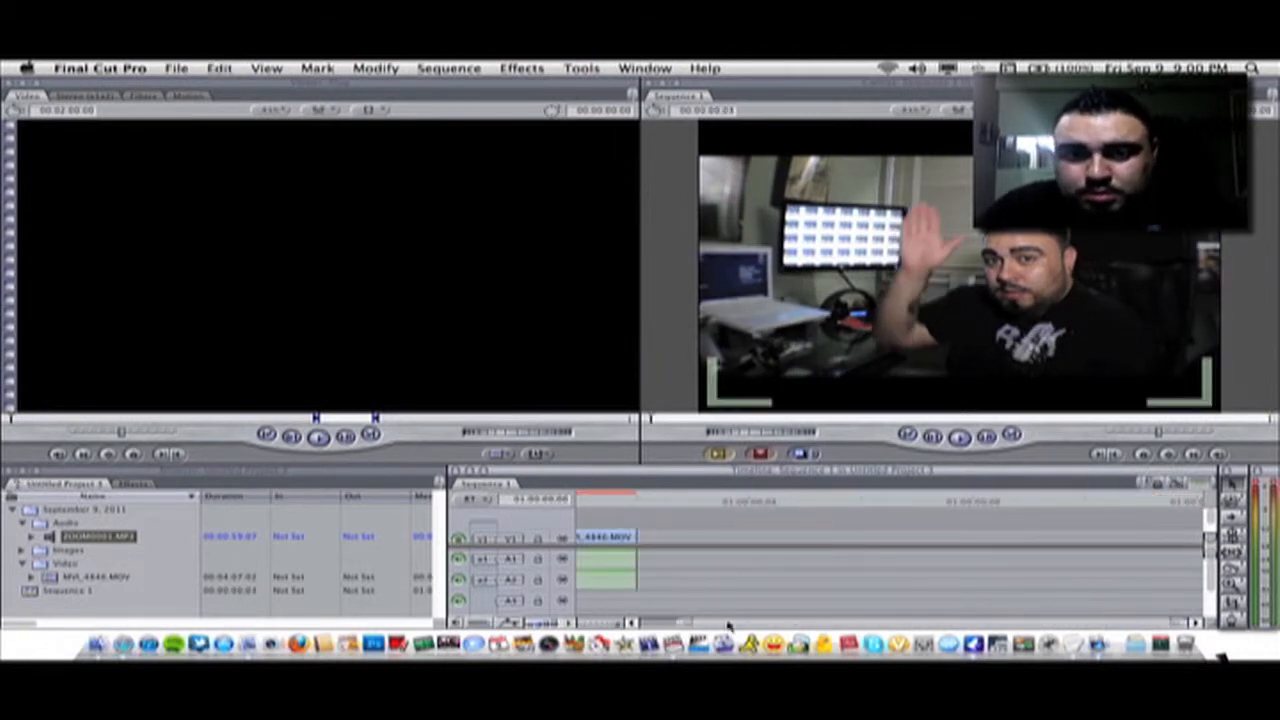
drag(766, 624, 711, 626)
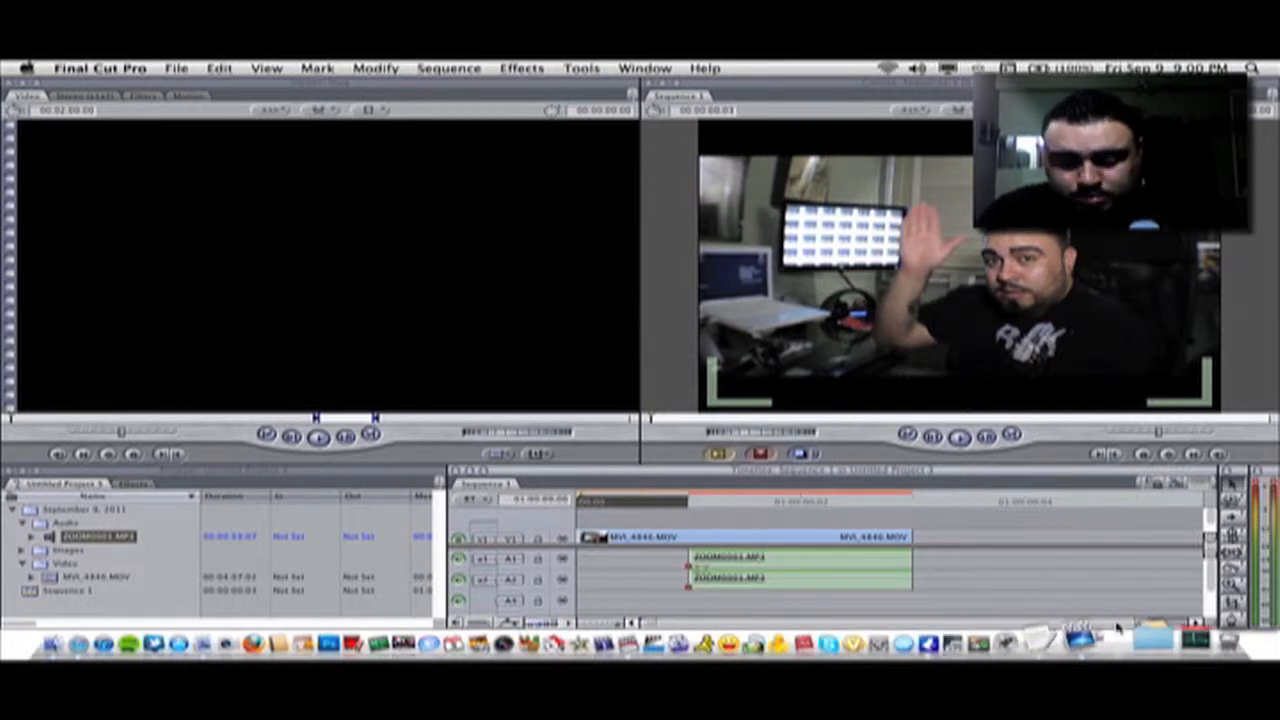
Render the sequence, accepting the unsaved-project render location
key(alt+r)
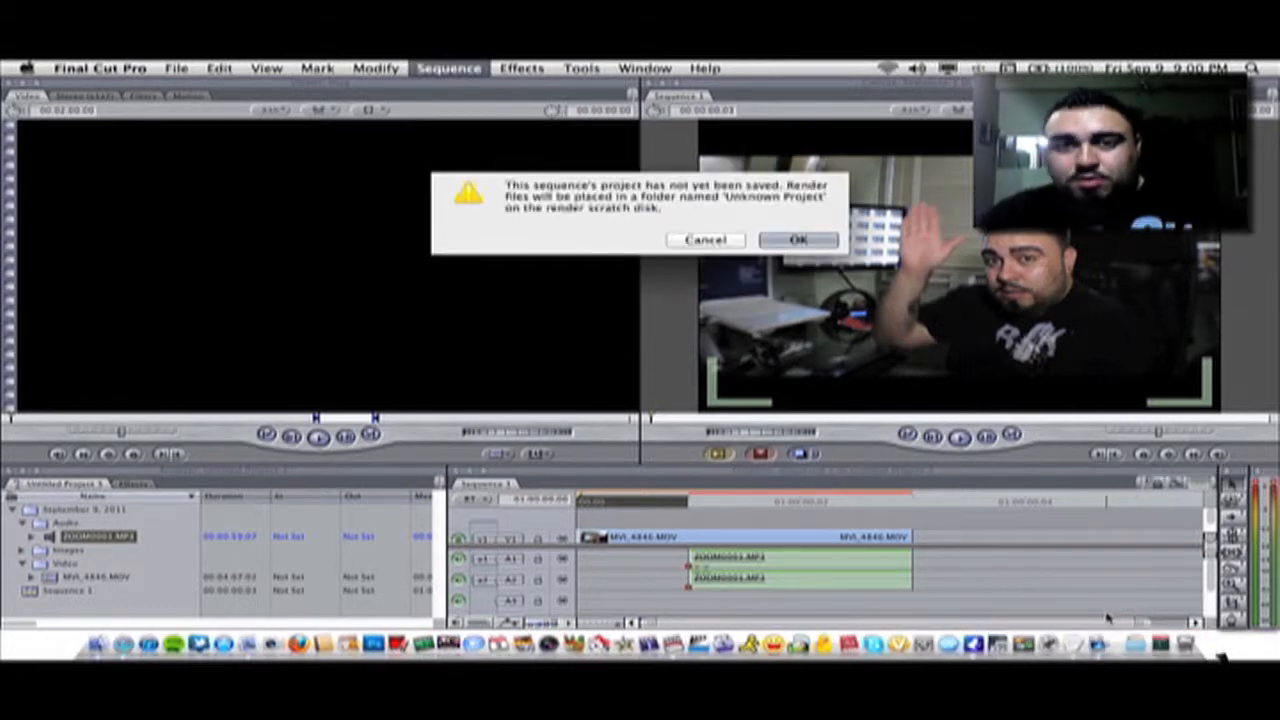
click(820, 245)
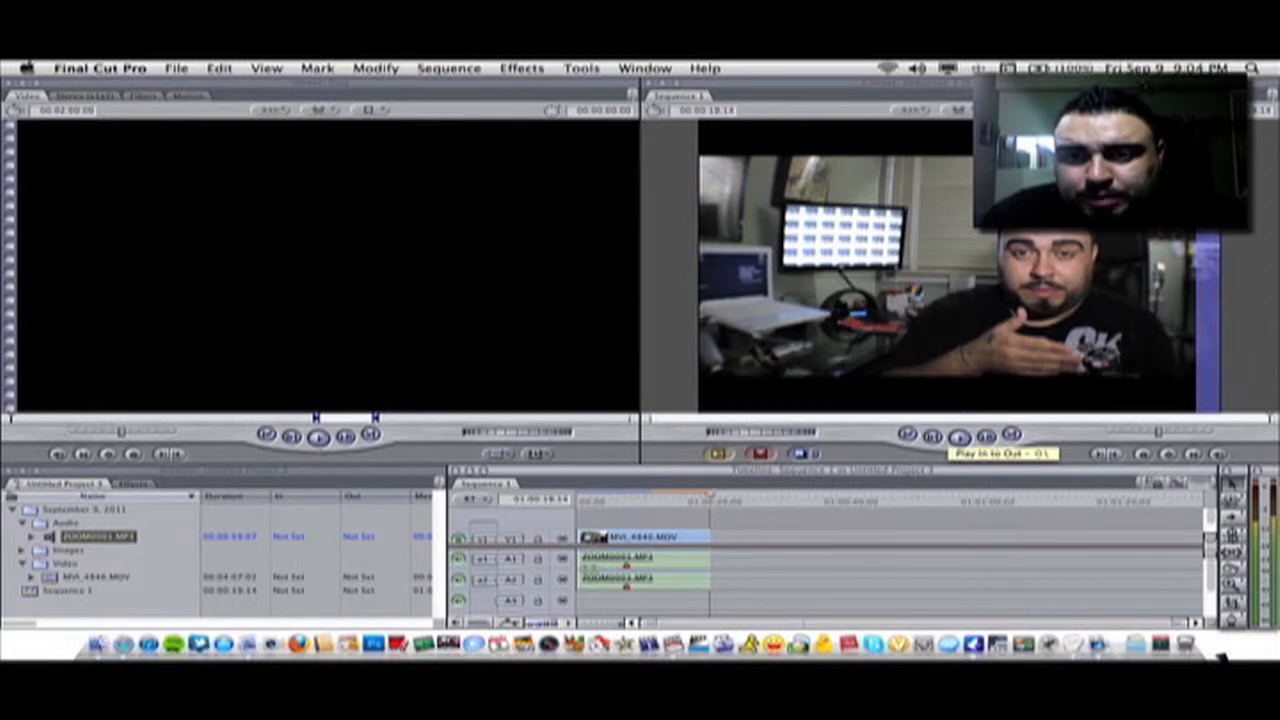
Play the synced sequence back from its beginning
click(932, 436)
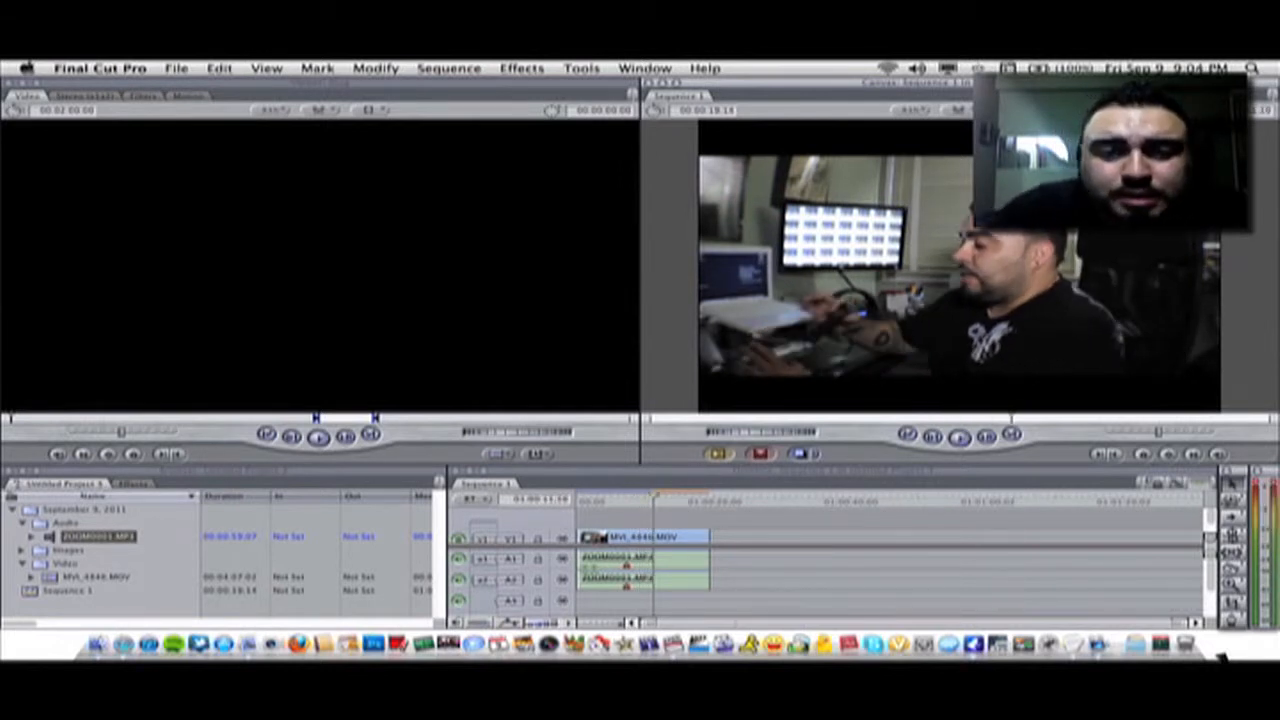
click(618, 499)
key(space)
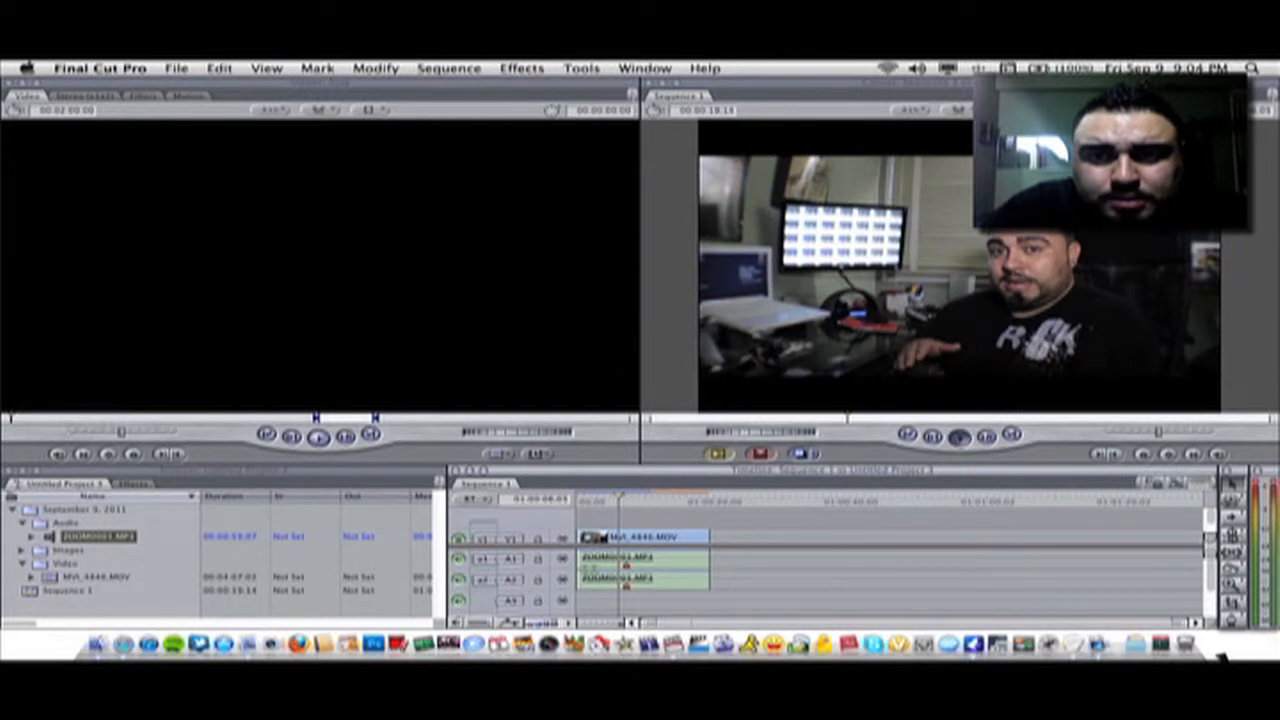